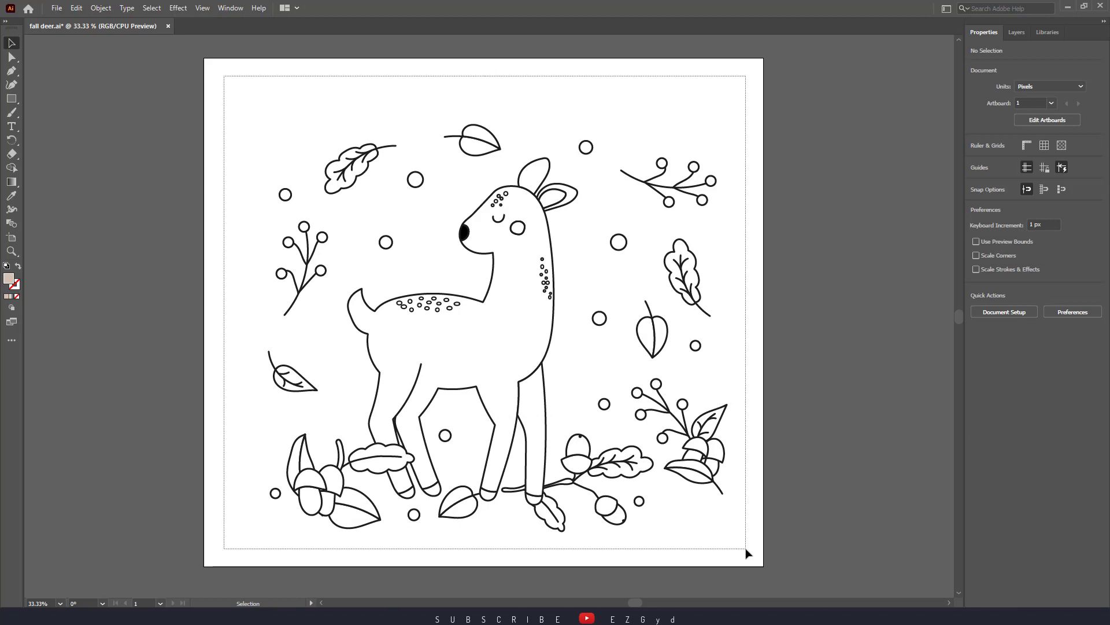
# Convert all the deer and leaf line art into a single Live Paint group, then deselect it
pyautogui.hotkey('ctrl', 'a')
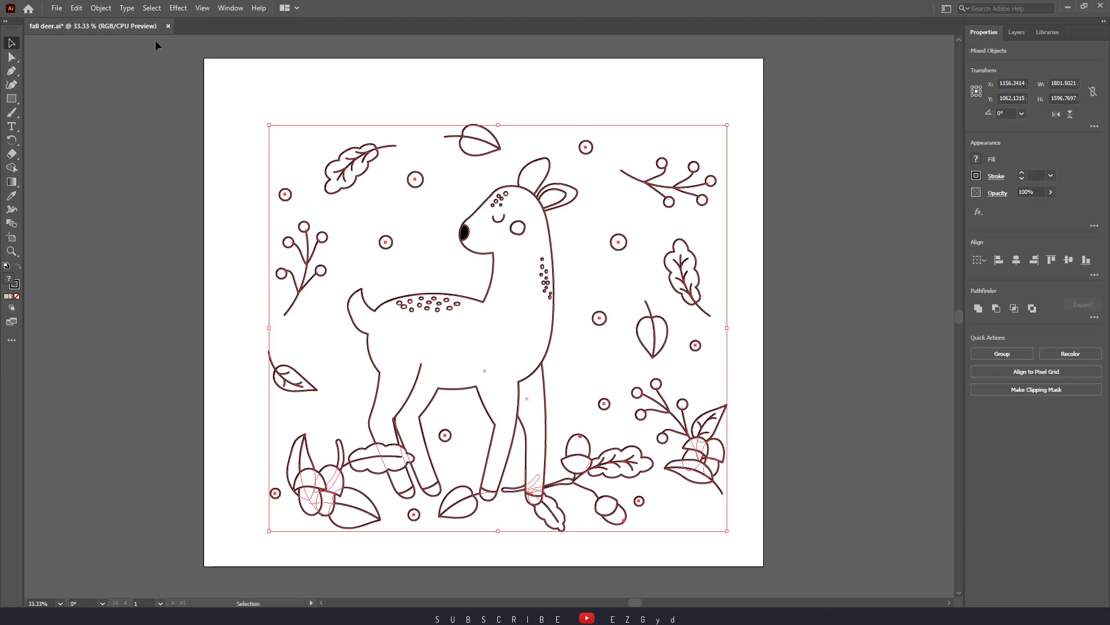
pyautogui.click(101, 8)
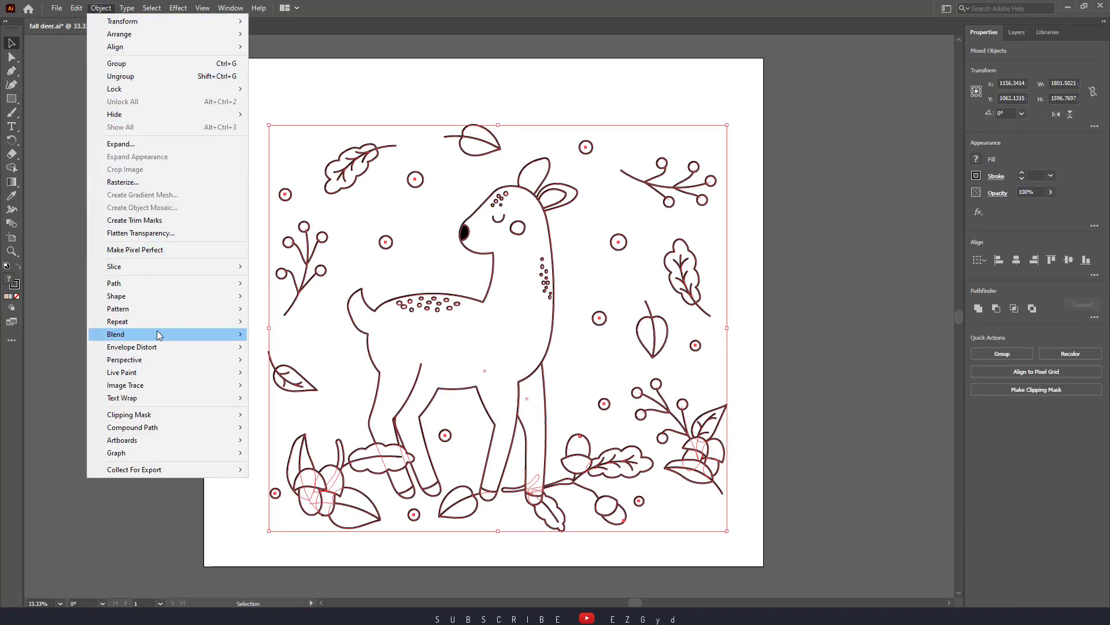
pyautogui.moveTo(180, 379)
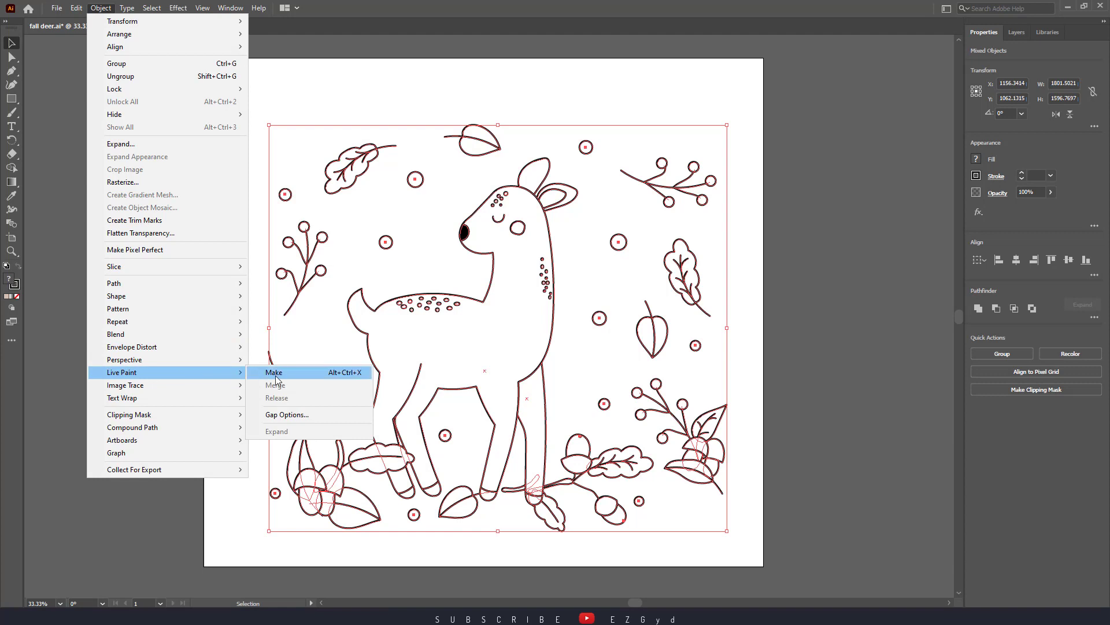
pyautogui.click(294, 379)
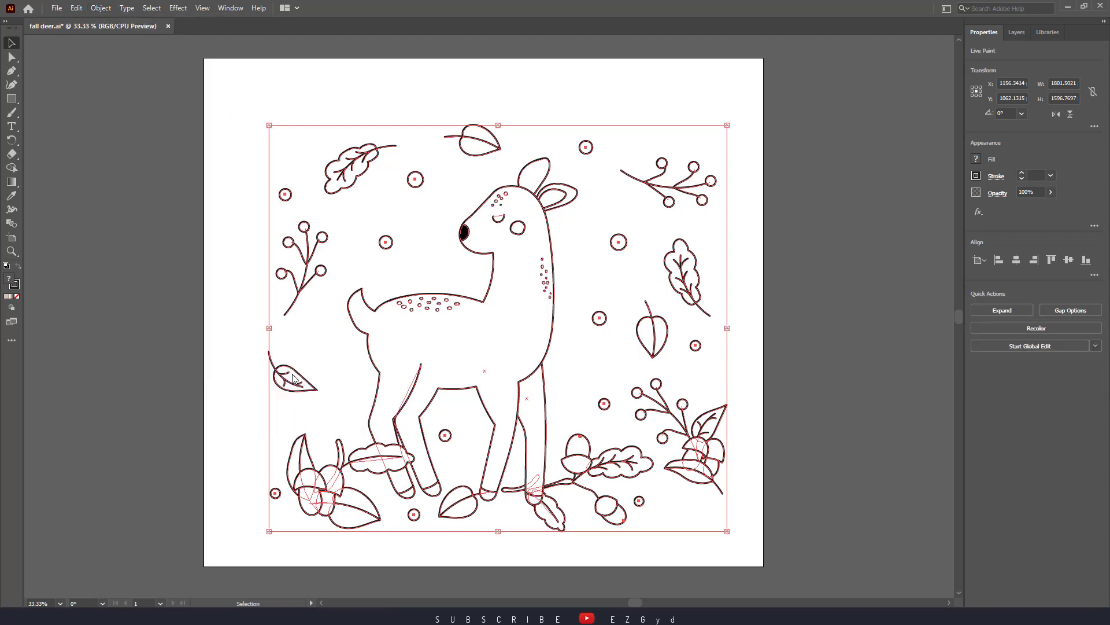
pyautogui.click(233, 386)
pyautogui.moveTo(250, 90); pyautogui.dragTo(728, 550)
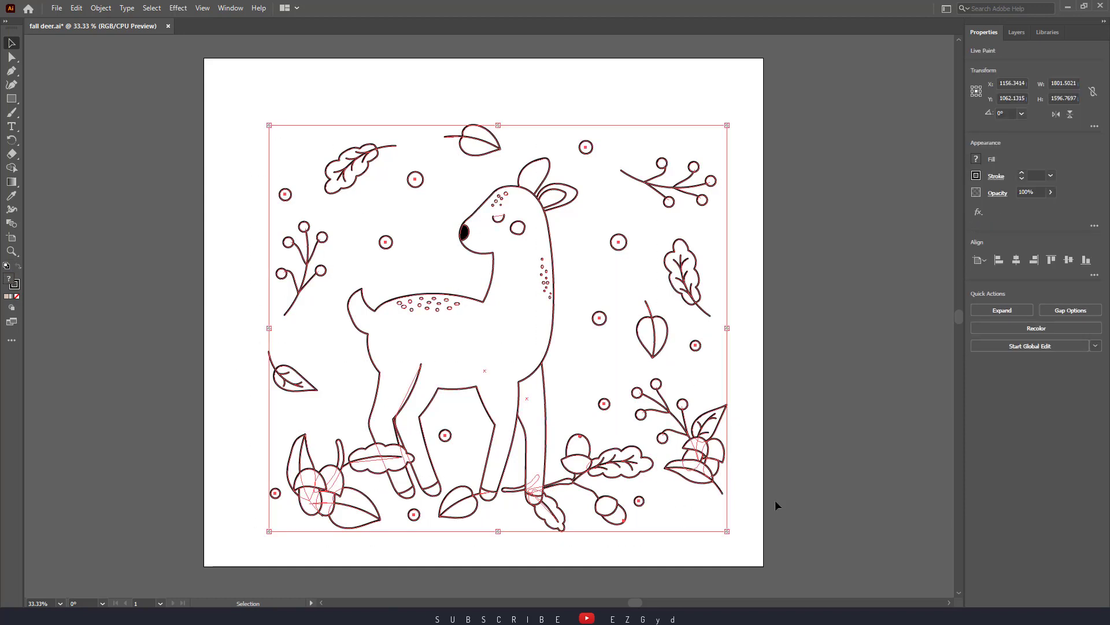
pyautogui.click(865, 373)
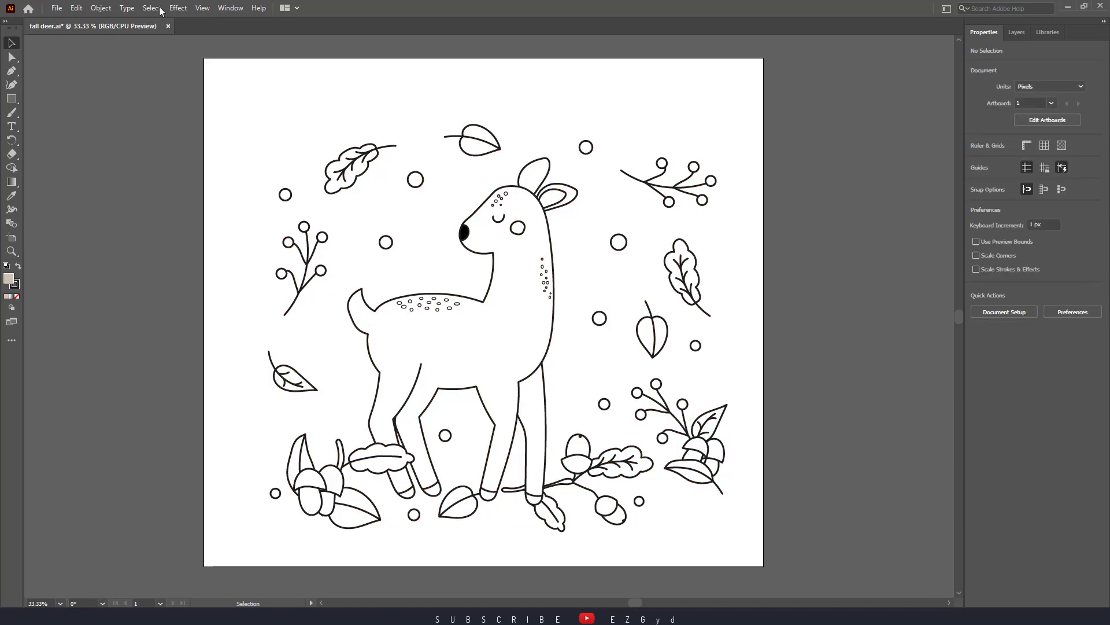
# Display the advanced toolbar and activate the Live Paint Bucket tool
pyautogui.click(204, 8)
pyautogui.click(203, 8)
pyautogui.click(221, 9)
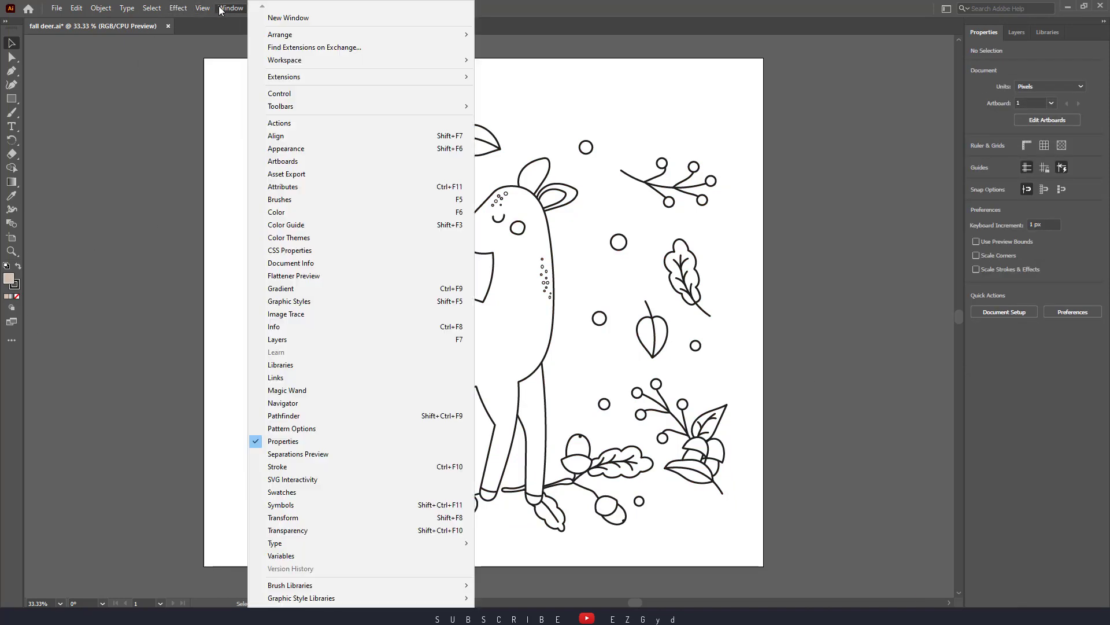
pyautogui.moveTo(336, 106)
pyautogui.click(541, 106)
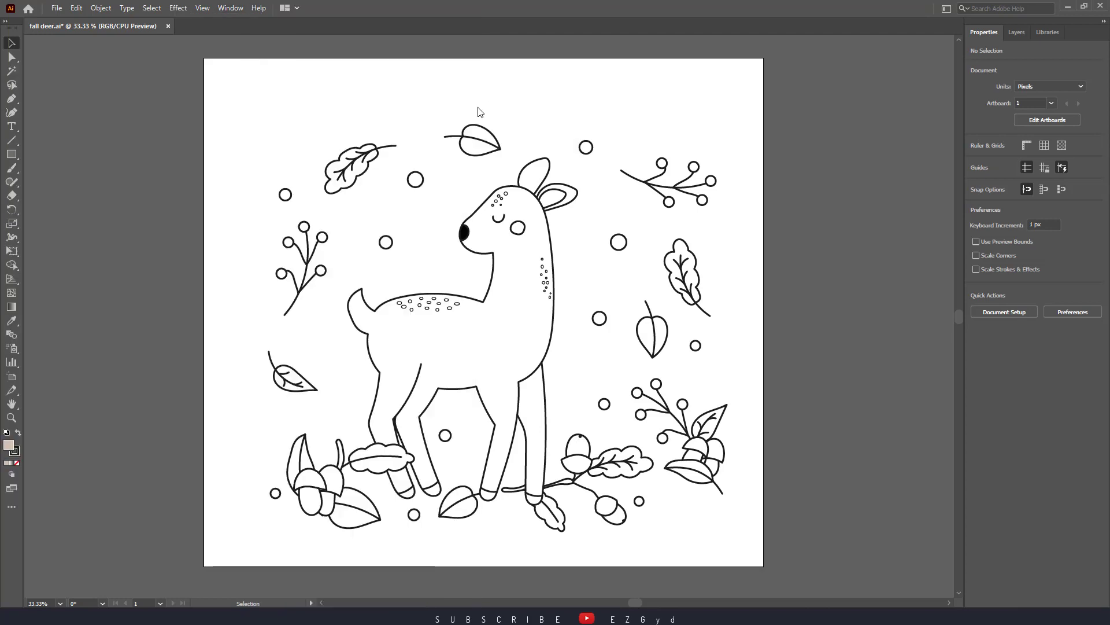
pyautogui.moveTo(14, 266); pyautogui.dragTo(56, 280)
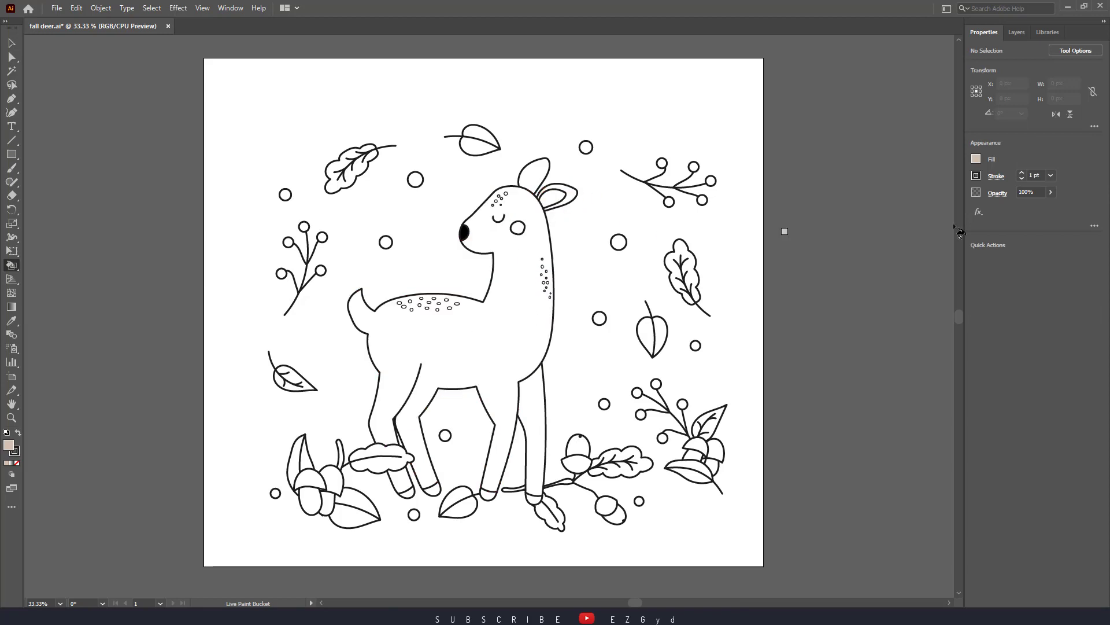
# Open the Flowers swatch library from the Nature collection and move it off the artwork
pyautogui.click(978, 160)
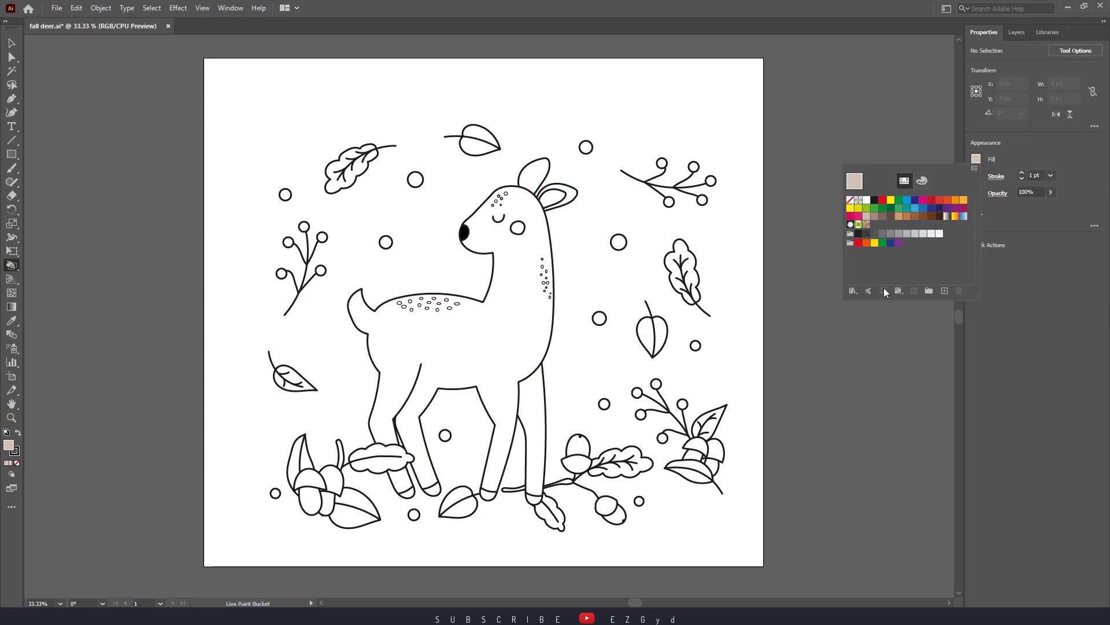
pyautogui.click(853, 290)
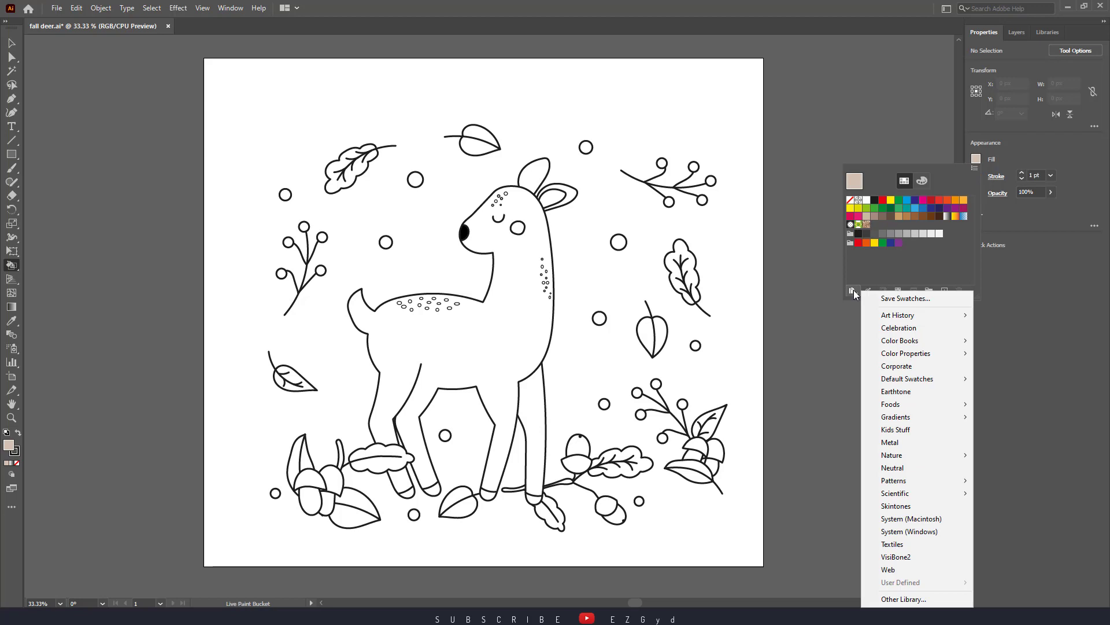
pyautogui.moveTo(907, 455)
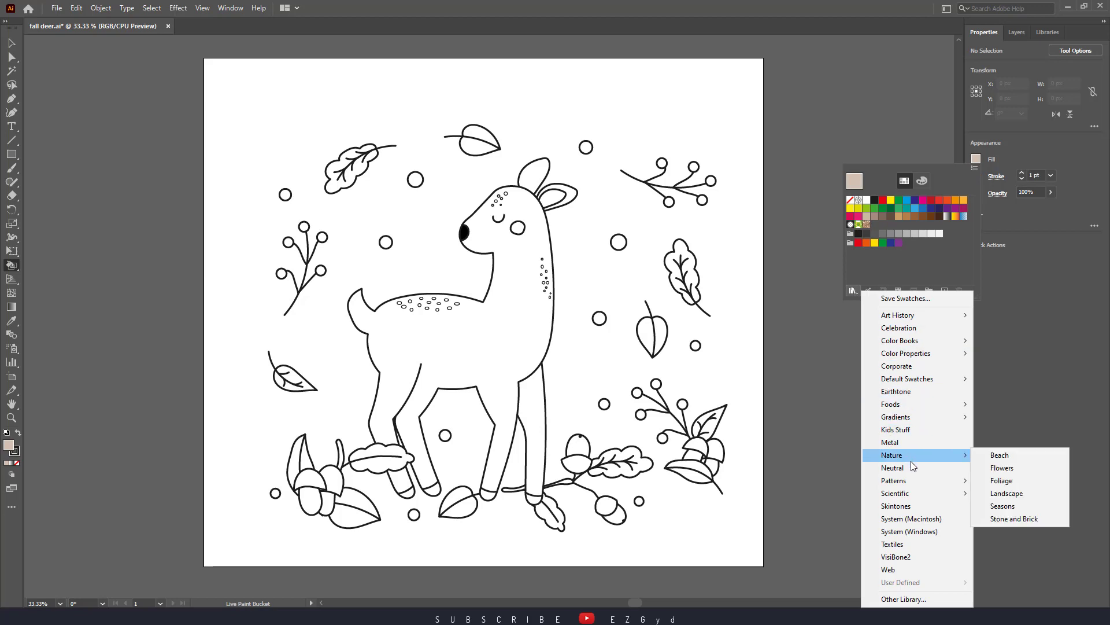
pyautogui.click(1002, 468)
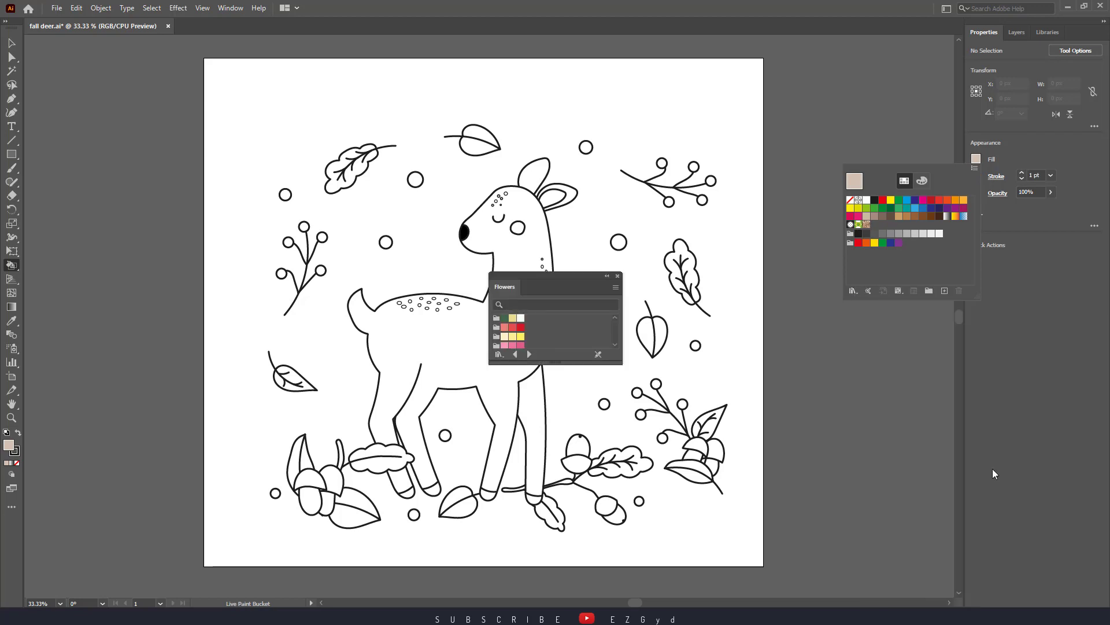
pyautogui.click(559, 281)
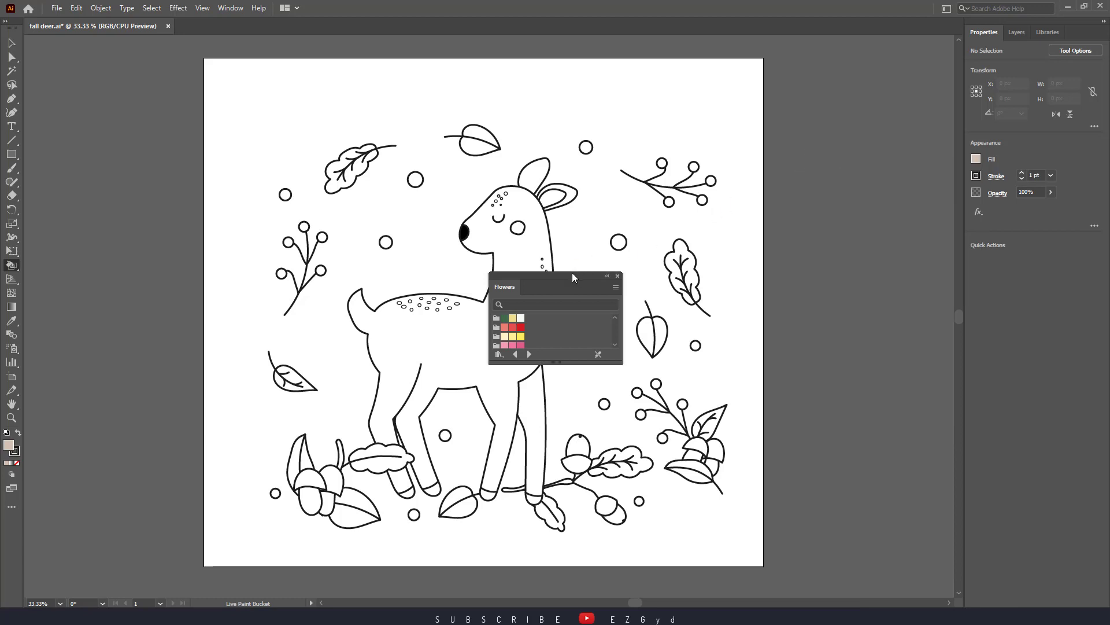
pyautogui.moveTo(571, 274); pyautogui.dragTo(887, 266)
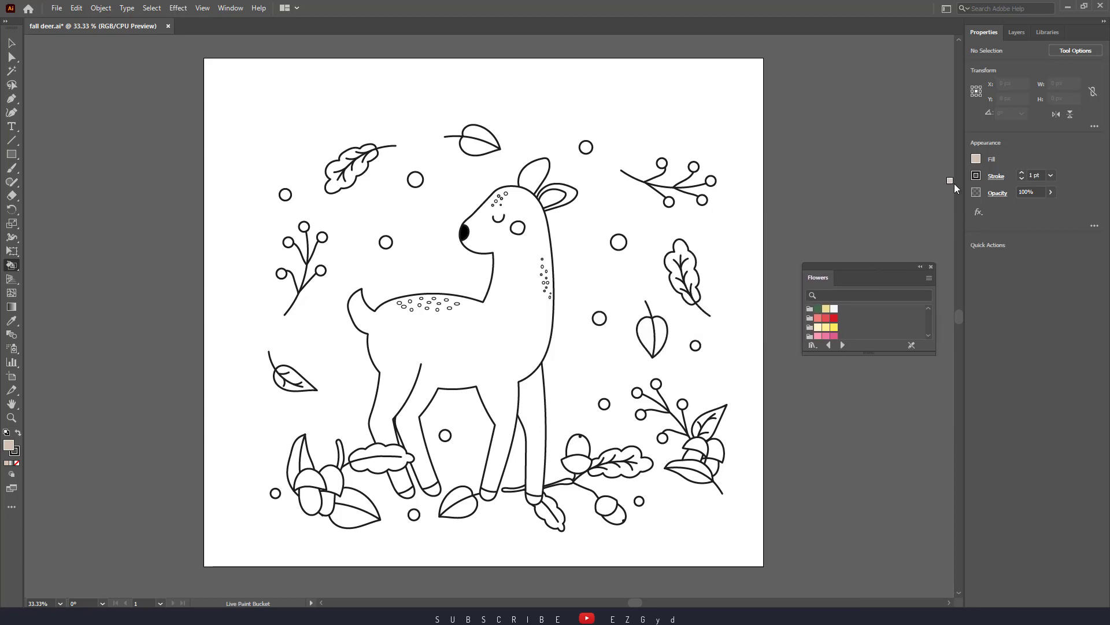
# Reposition the Flowers library below the fill swatches and enlarge it to show all its colour groups
pyautogui.click(982, 163)
pyautogui.click(837, 271)
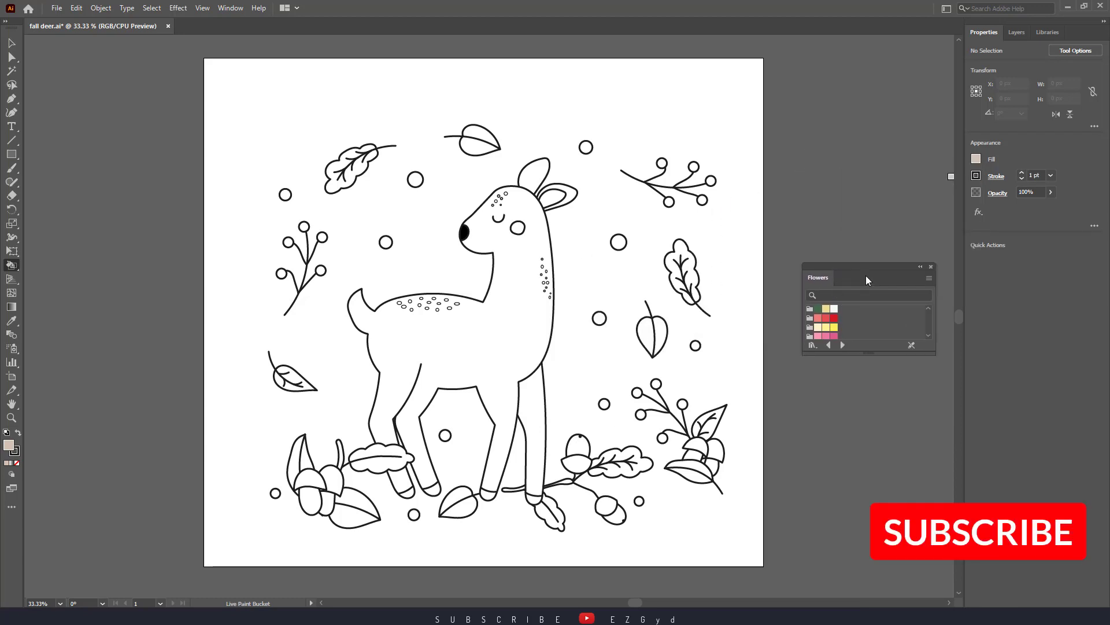
pyautogui.moveTo(866, 280); pyautogui.dragTo(892, 368)
pyautogui.click(976, 159)
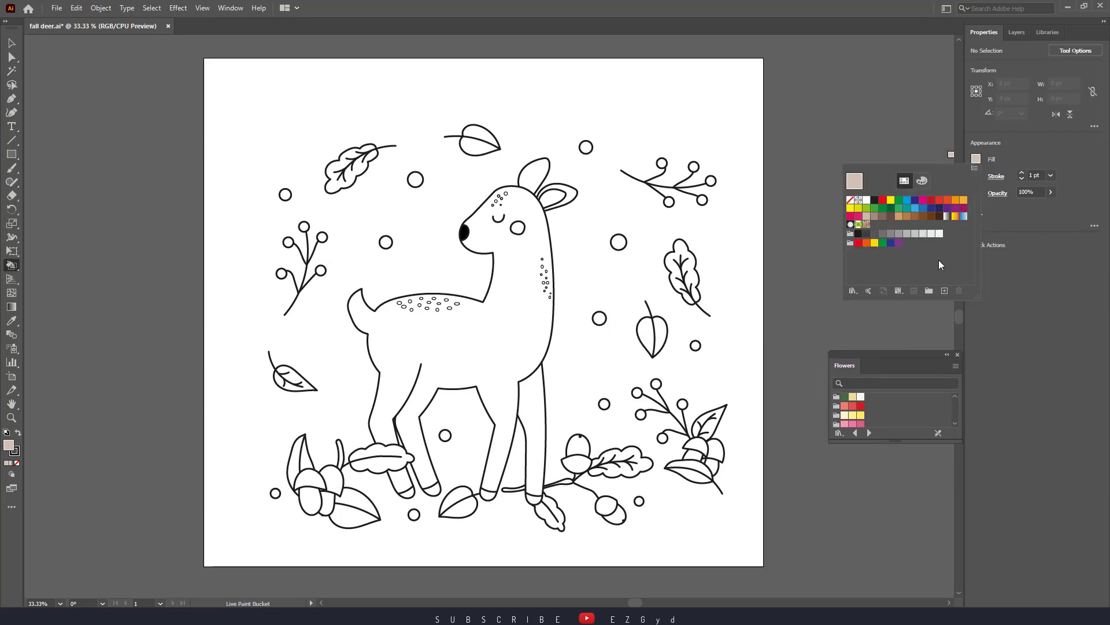
pyautogui.click(906, 449)
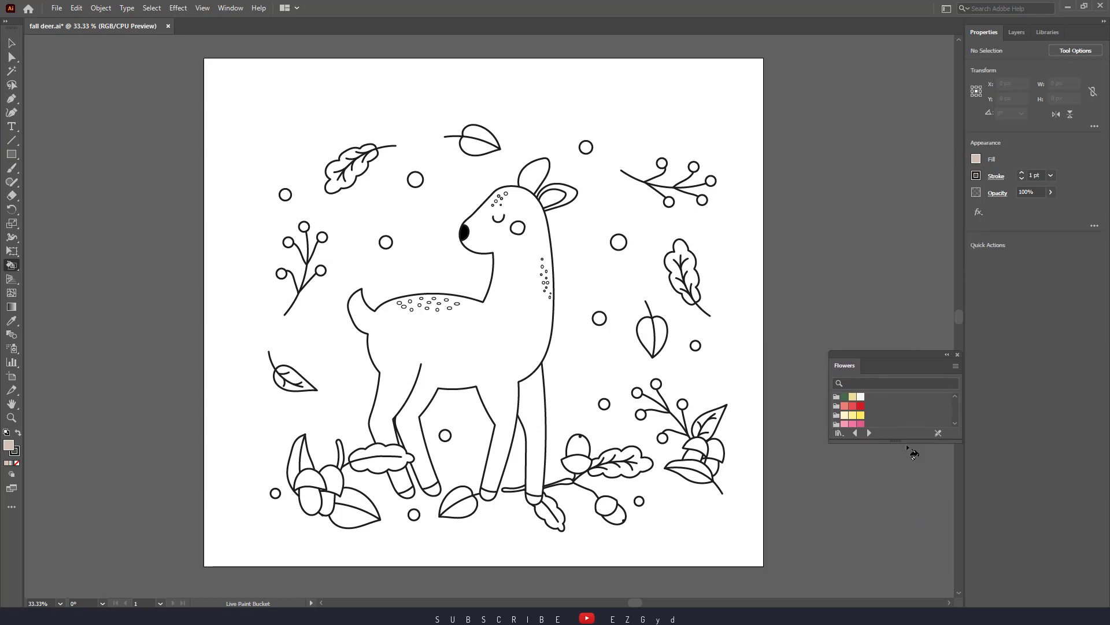
pyautogui.moveTo(907, 442); pyautogui.dragTo(919, 560)
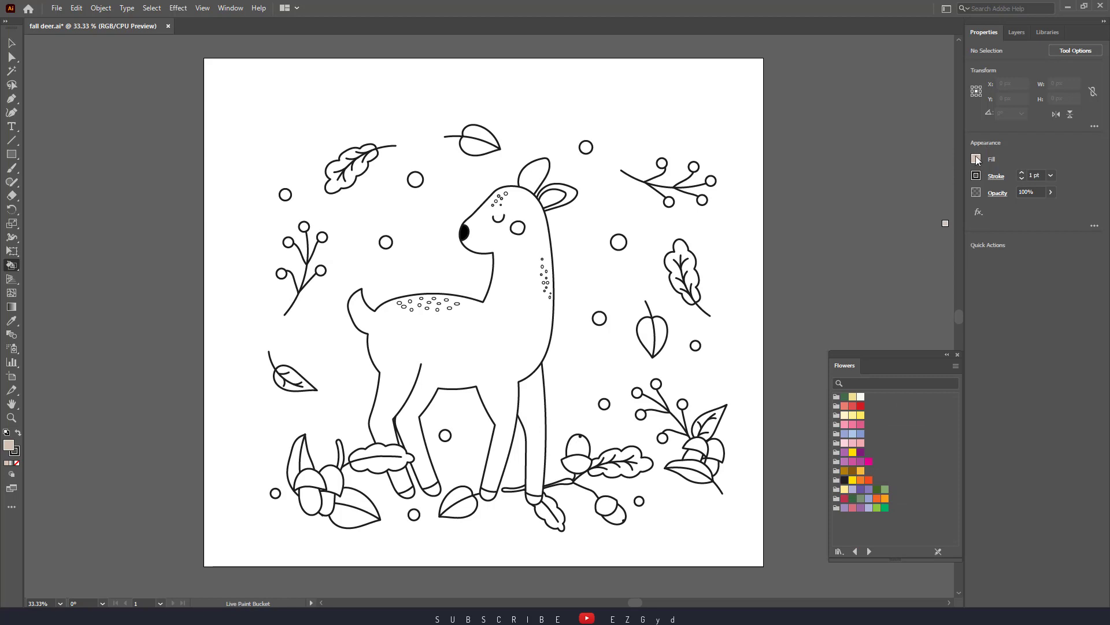
# Add the Passion Flower colour group from the Flowers library to the document swatches
pyautogui.click(976, 159)
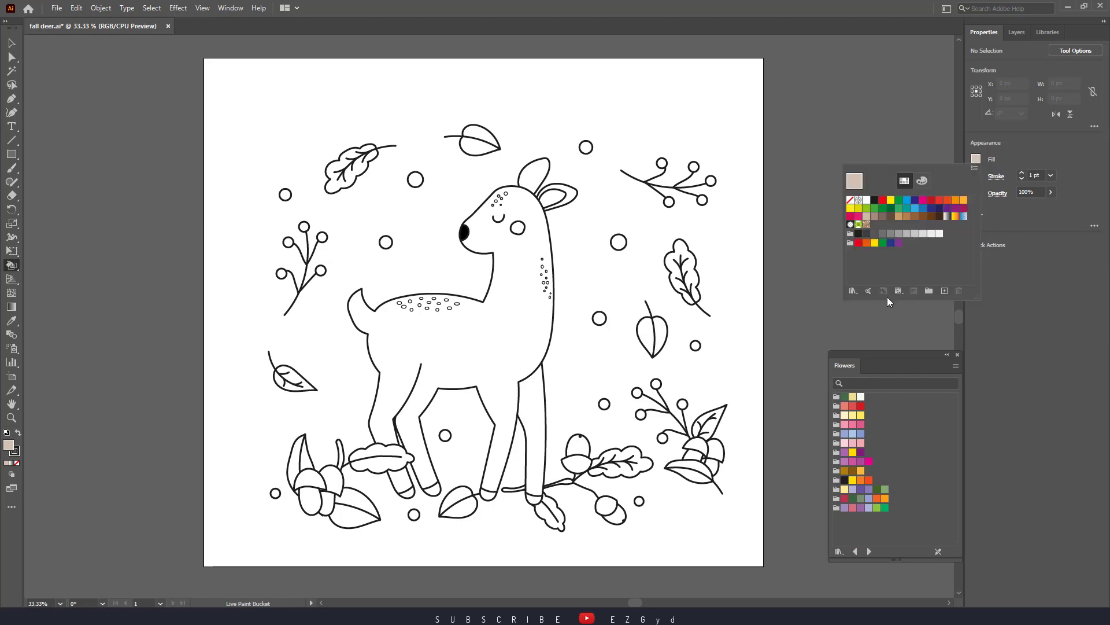
pyautogui.click(836, 463)
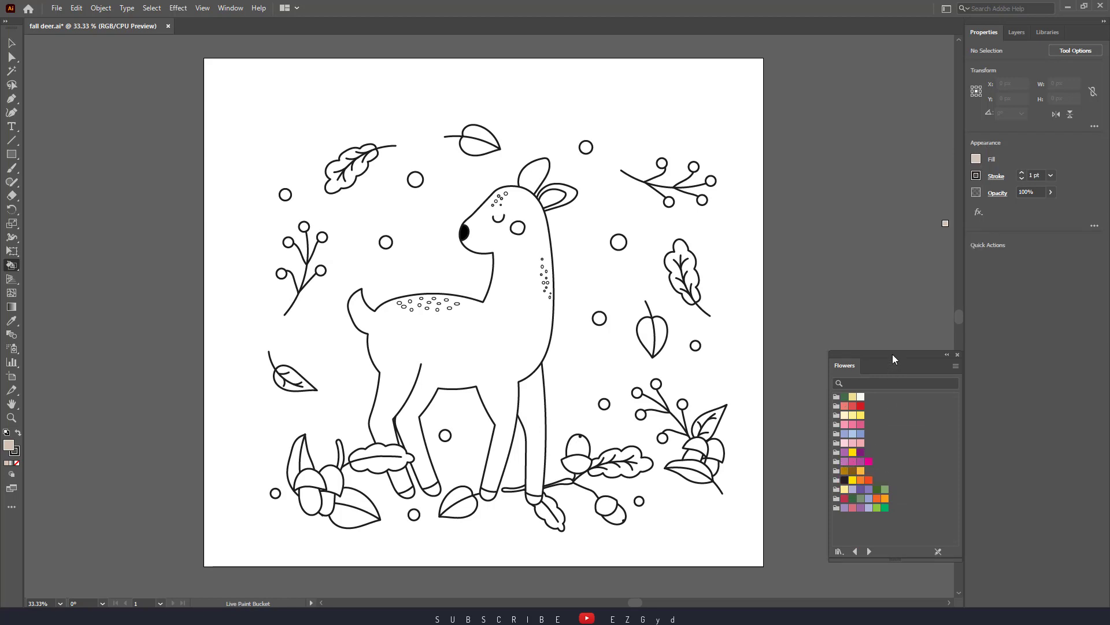
pyautogui.click(837, 463)
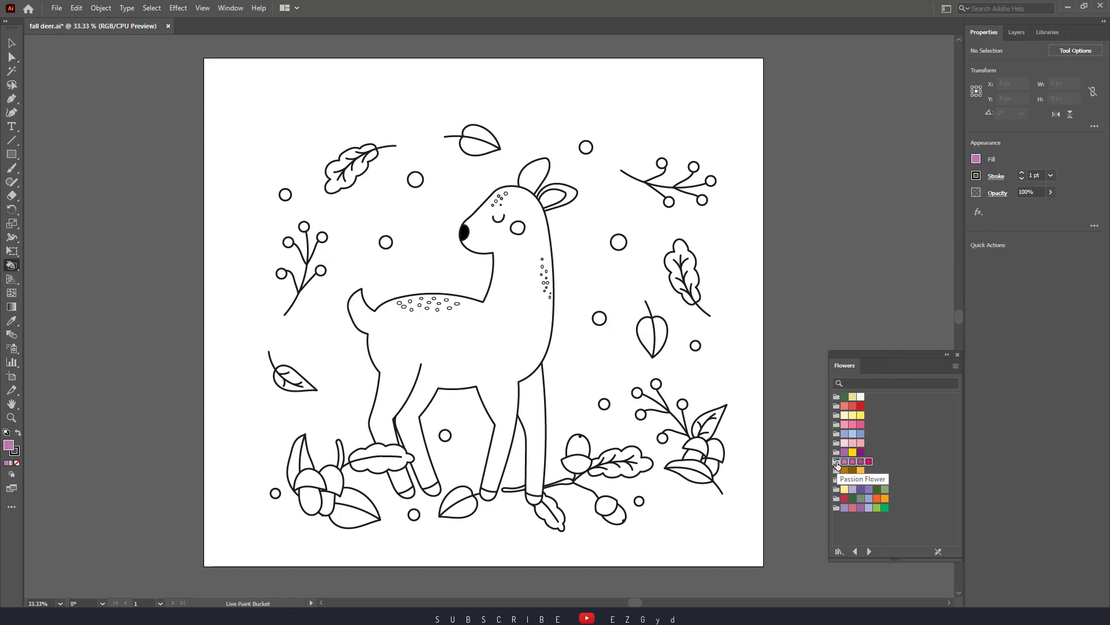
pyautogui.click(977, 160)
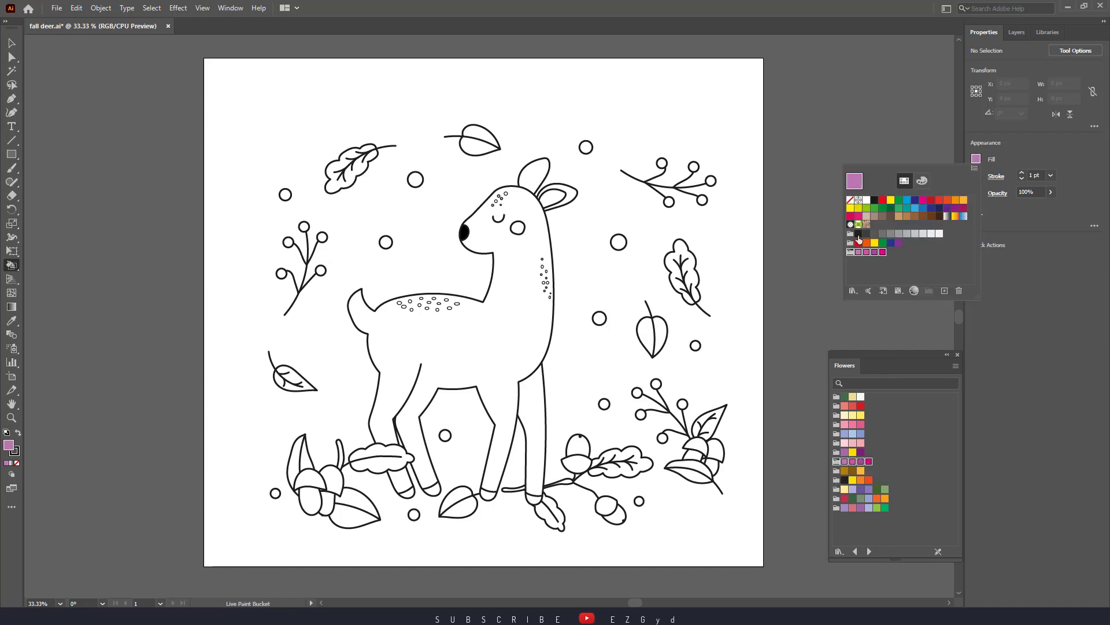
# Add the purple and yellow colour group above Passion Flower to the document swatches and close the Flowers library
pyautogui.click(834, 453)
pyautogui.click(977, 159)
pyautogui.click(837, 455)
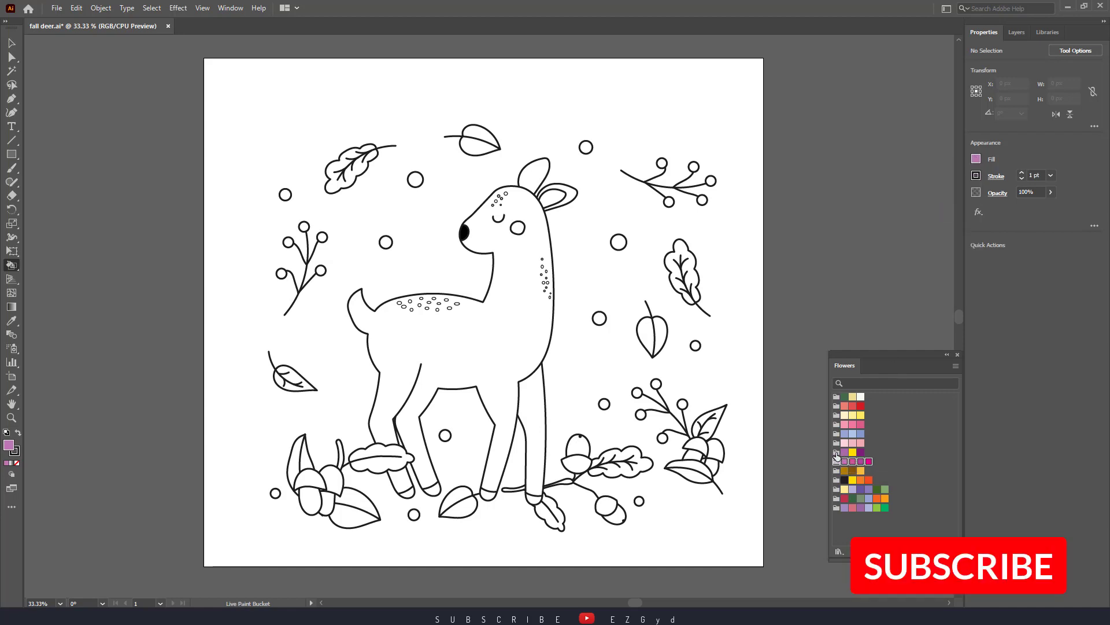
pyautogui.click(837, 453)
pyautogui.click(976, 162)
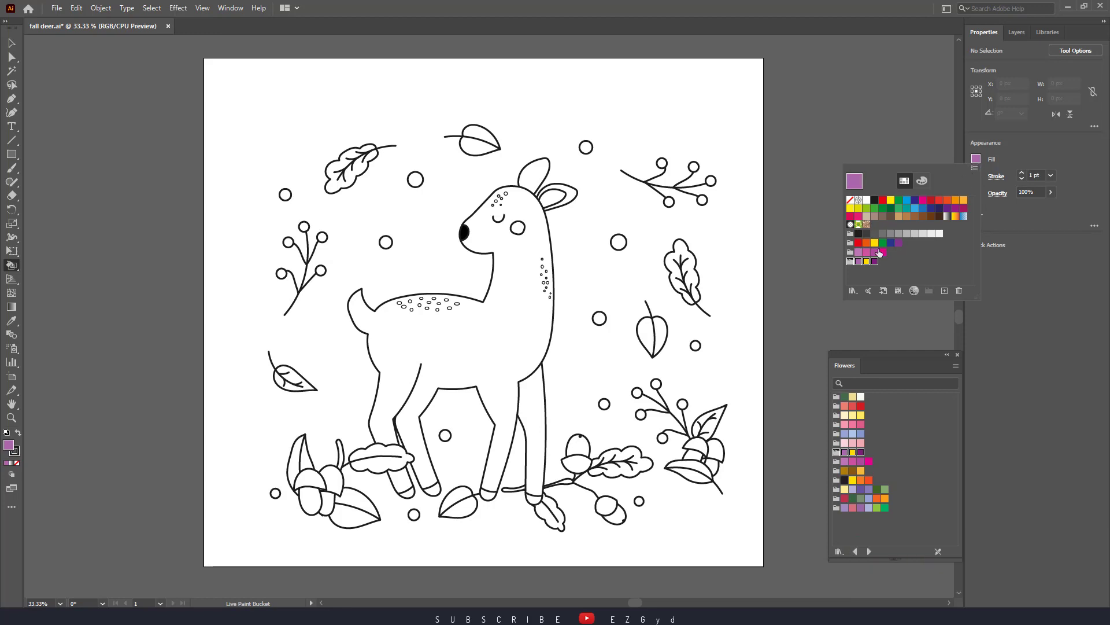
pyautogui.click(956, 356)
pyautogui.click(957, 355)
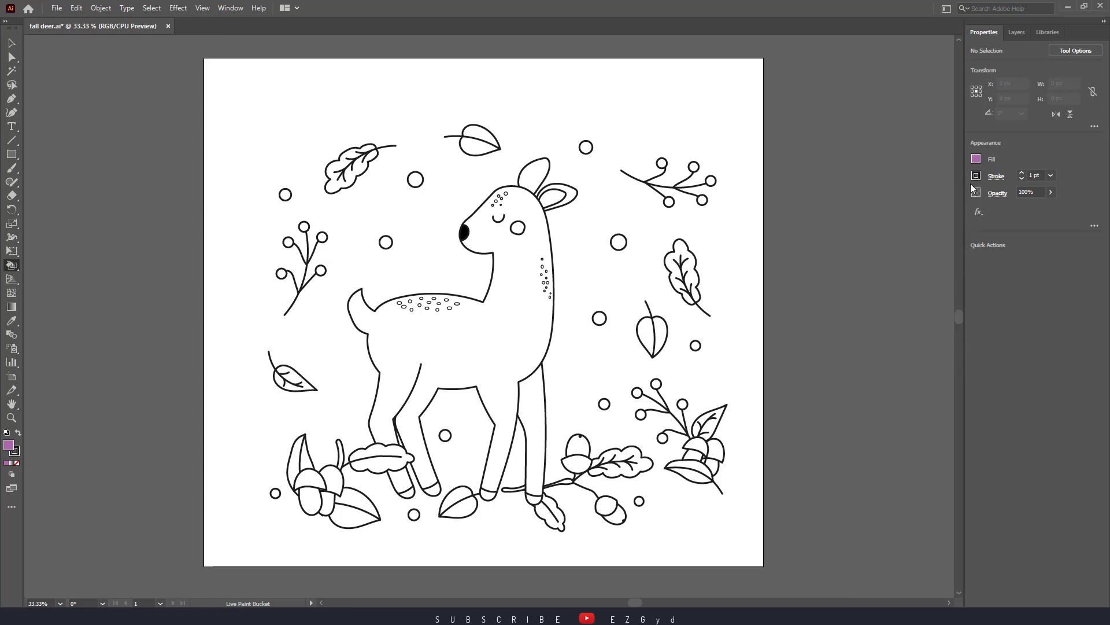
# Open the Skintones swatch library and enlarge it to show all its colour groups
pyautogui.click(977, 159)
pyautogui.click(852, 290)
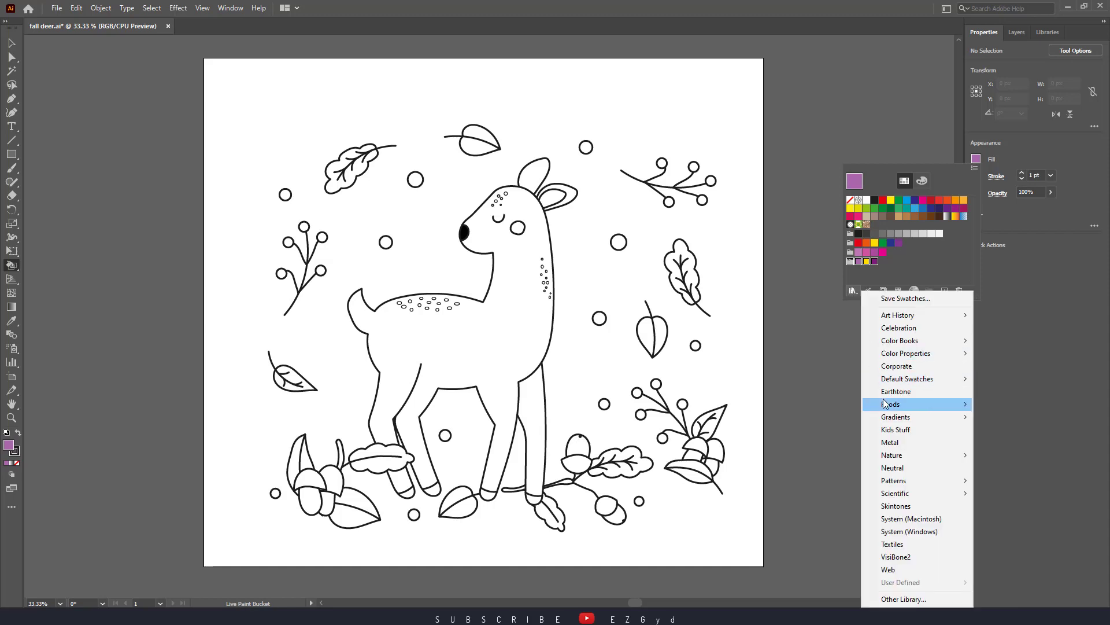
pyautogui.moveTo(886, 404)
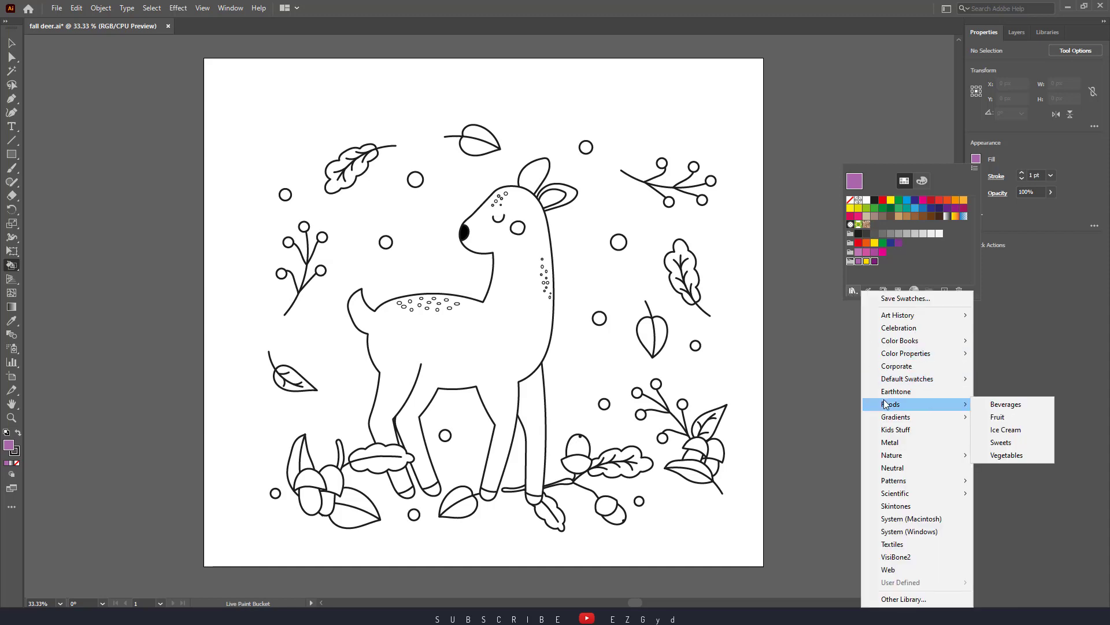
pyautogui.click(898, 506)
pyautogui.moveTo(883, 443); pyautogui.dragTo(892, 515)
pyautogui.moveTo(883, 443); pyautogui.dragTo(887, 545)
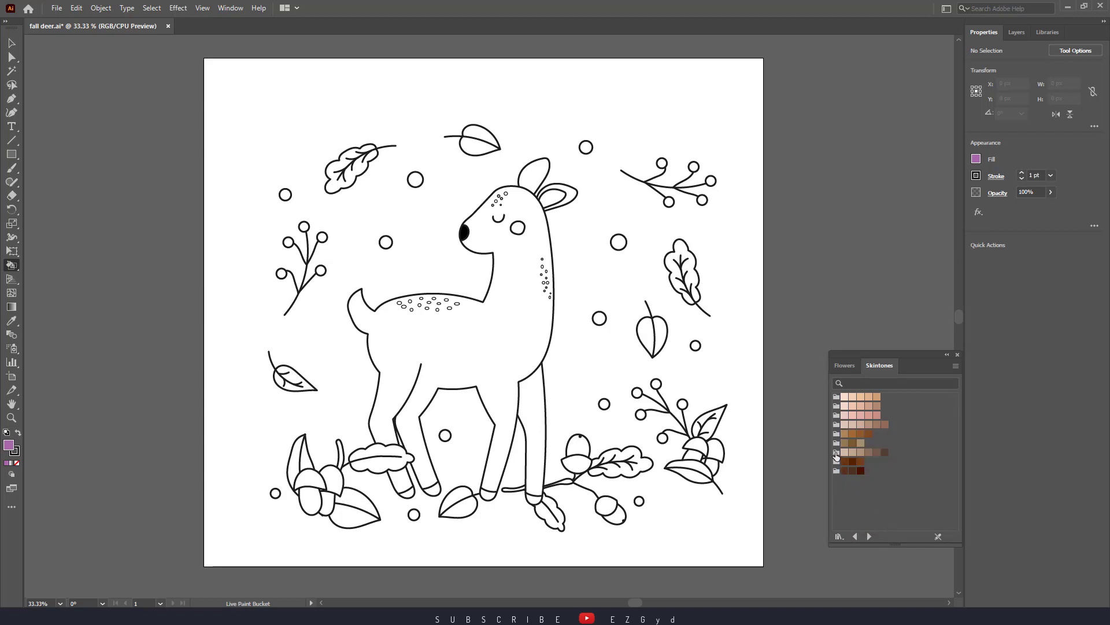
# Add the beige-to-dark-brown and golden-brown skin tone groups to the document swatches and close the library
pyautogui.click(836, 453)
pyautogui.click(837, 434)
pyautogui.click(957, 354)
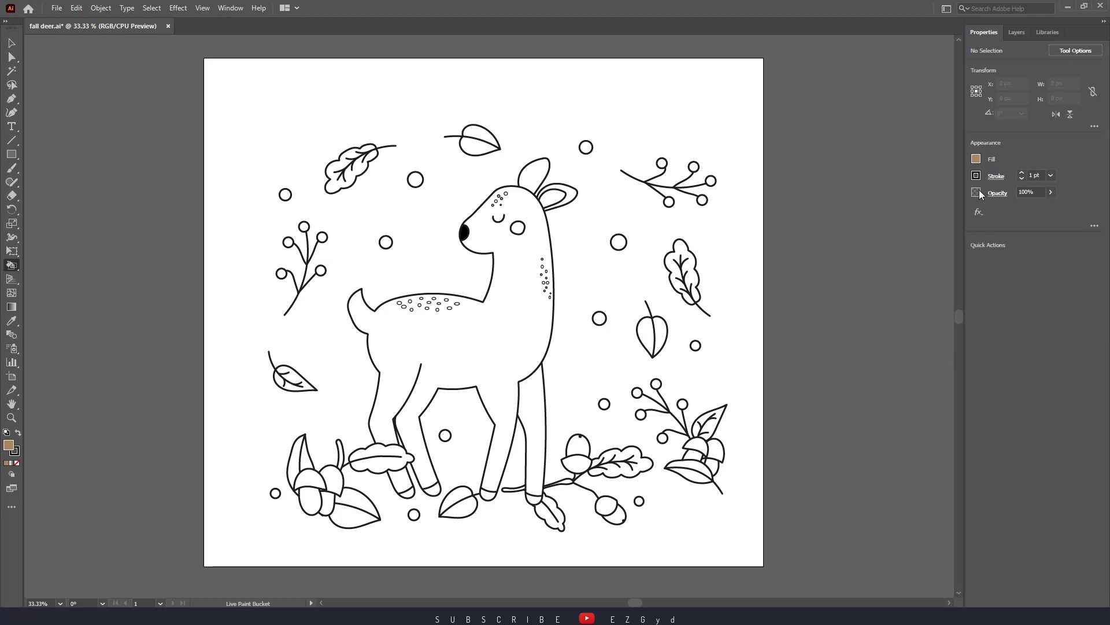
# Make the beige-to-dark-brown skin tone group the active colour group for the Live Paint Bucket
pyautogui.click(975, 158)
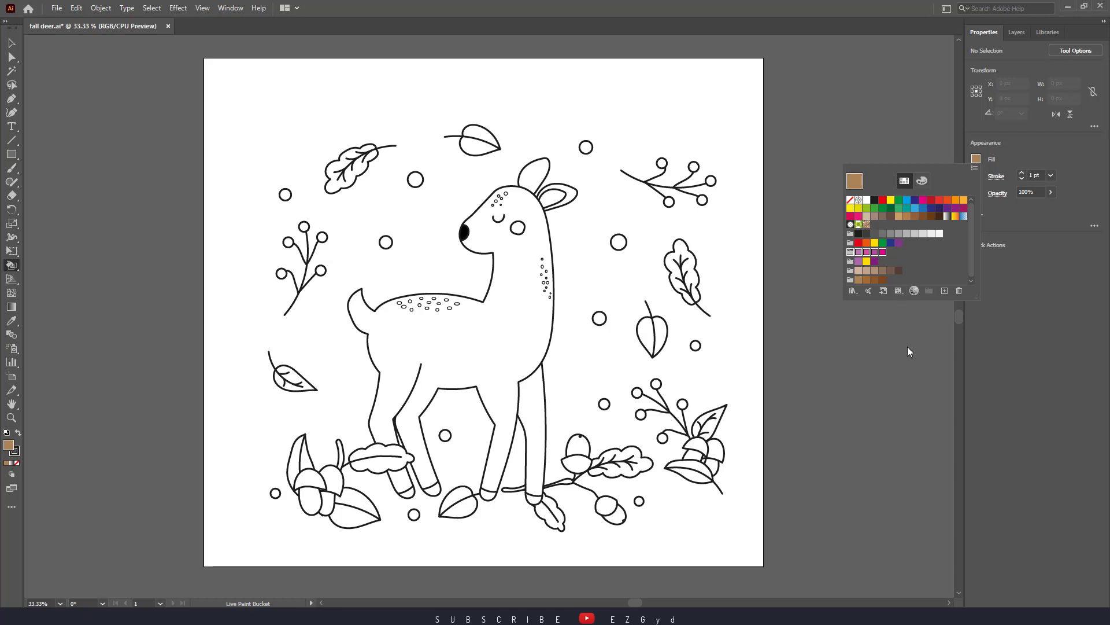
pyautogui.click(89, 243)
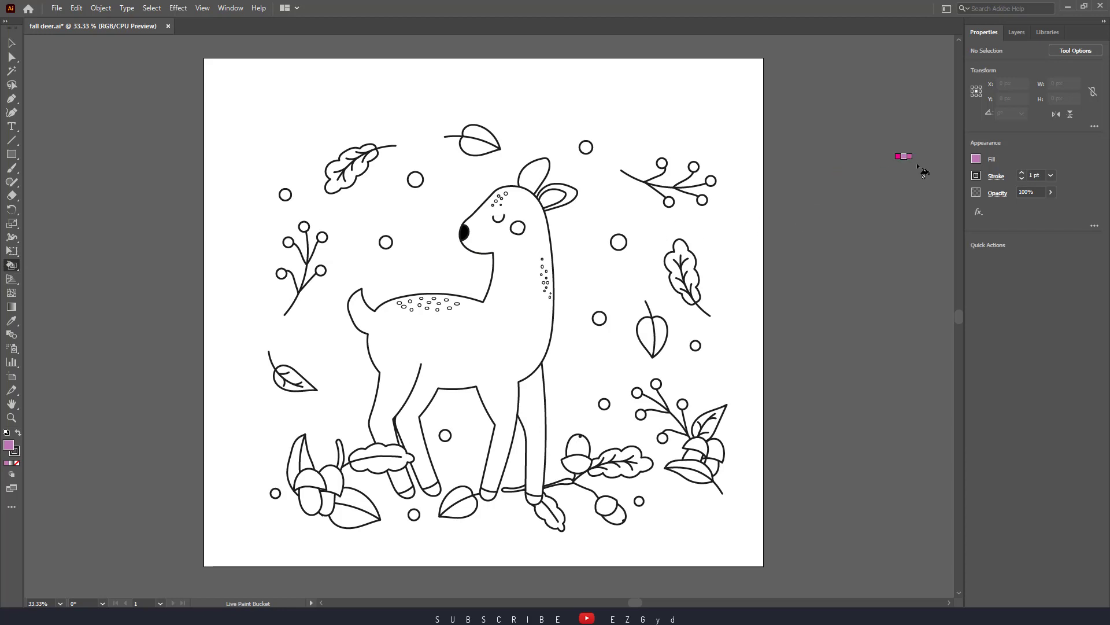
pyautogui.click(976, 160)
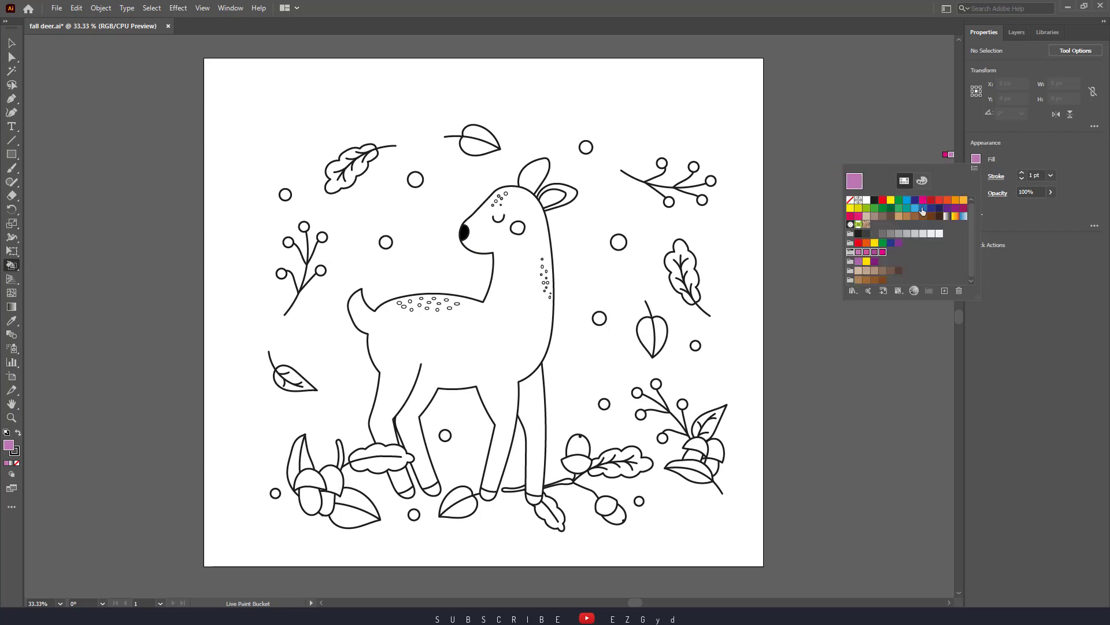
pyautogui.click(850, 272)
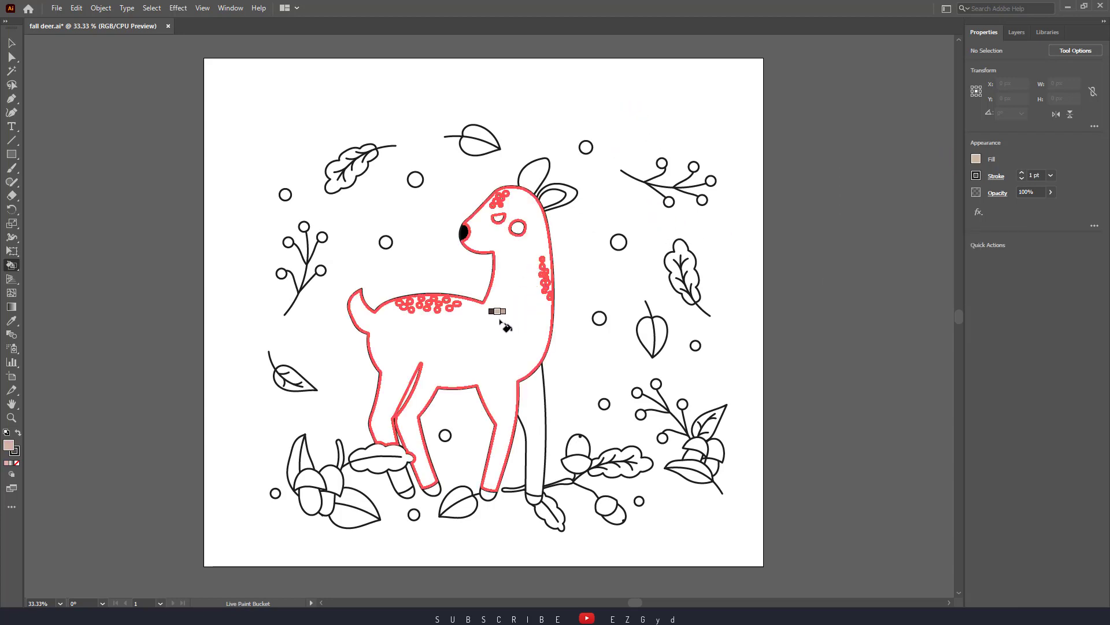
# Fill the deer's body and far front leg with a medium brown from the skin tone group
pyautogui.press('Right')
pyautogui.press('Right')
pyautogui.press('Right')
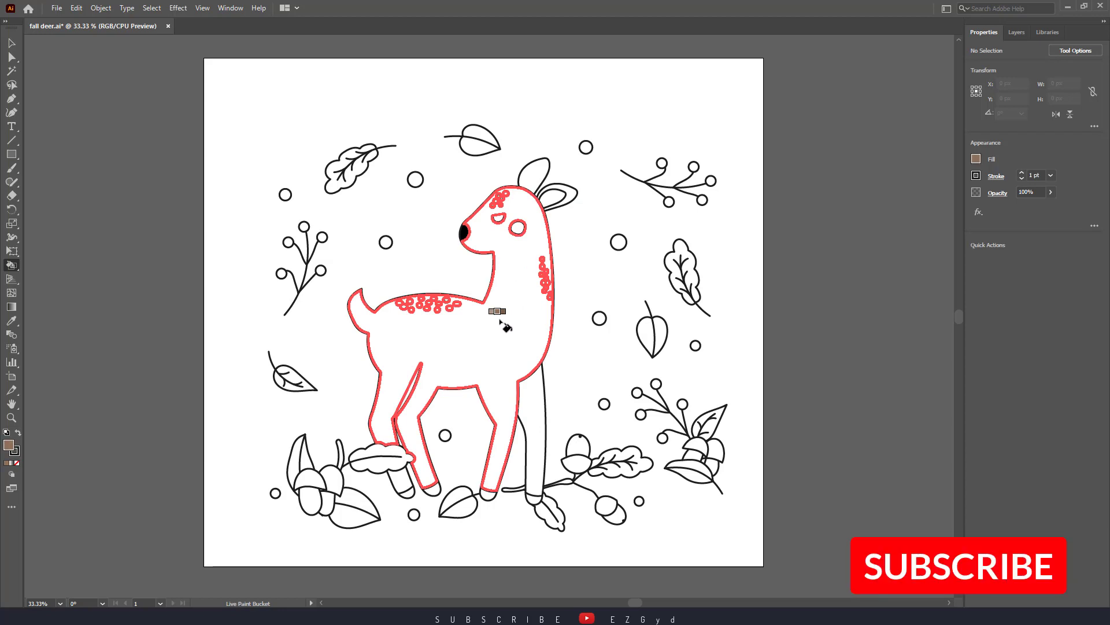
pyautogui.press('Right')
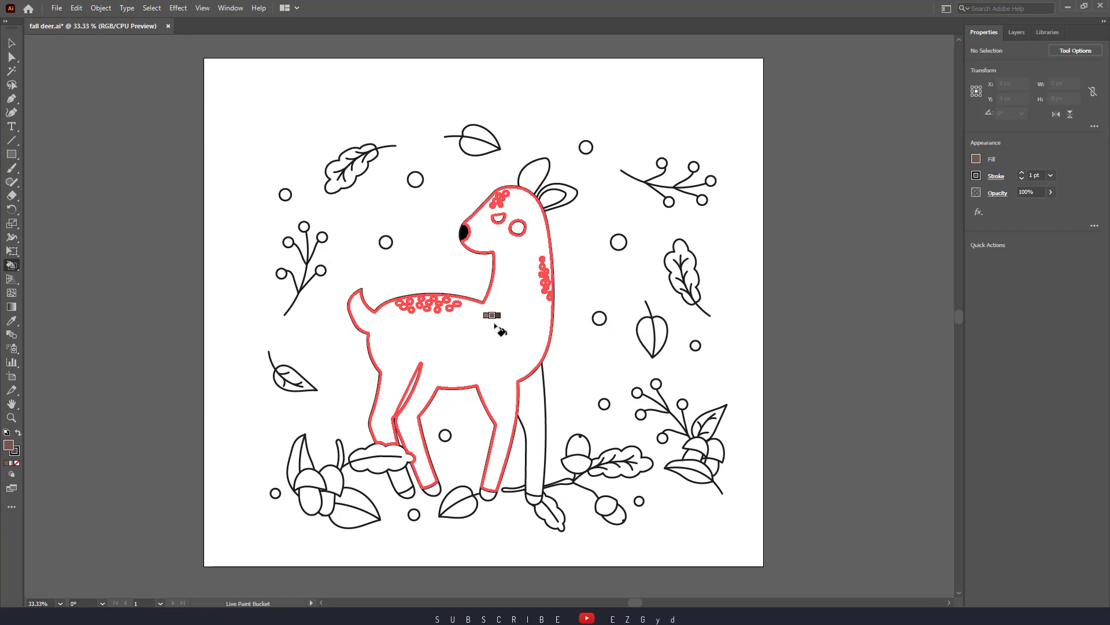
pyautogui.click(494, 325)
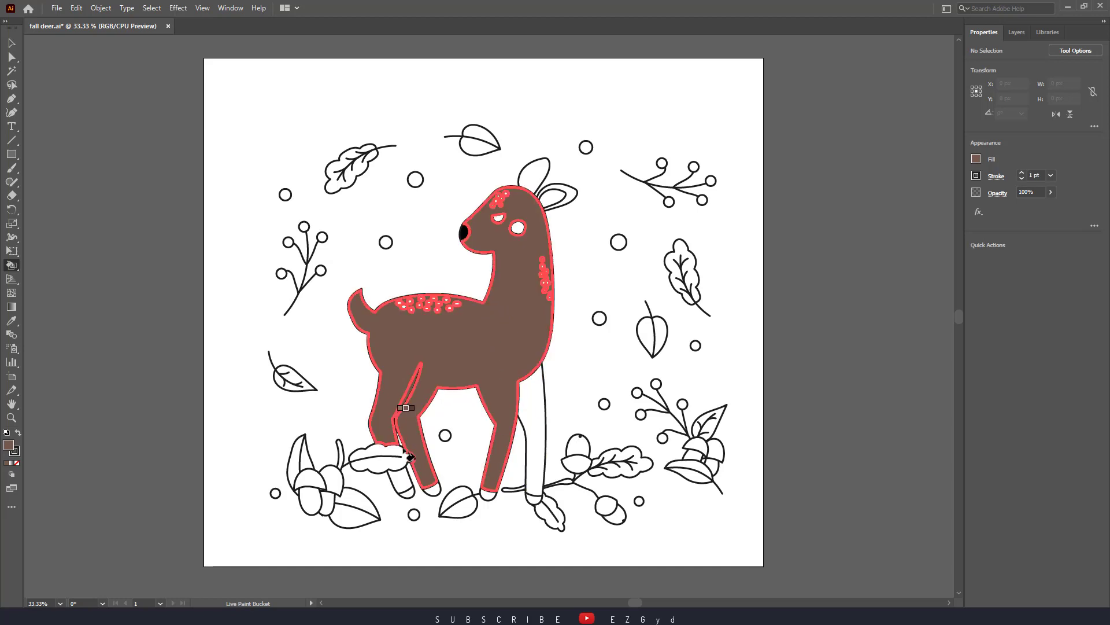
pyautogui.click(534, 460)
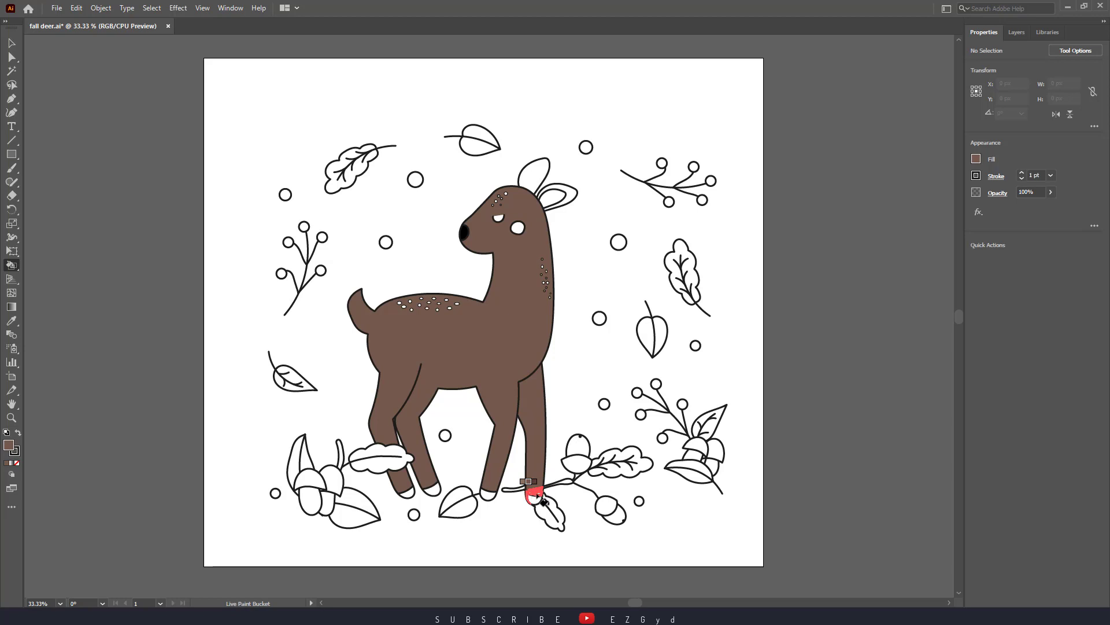
# Fill the small remaining area just above the far front hoof with the same medium brown
pyautogui.hotkey('ctrl', 'z')
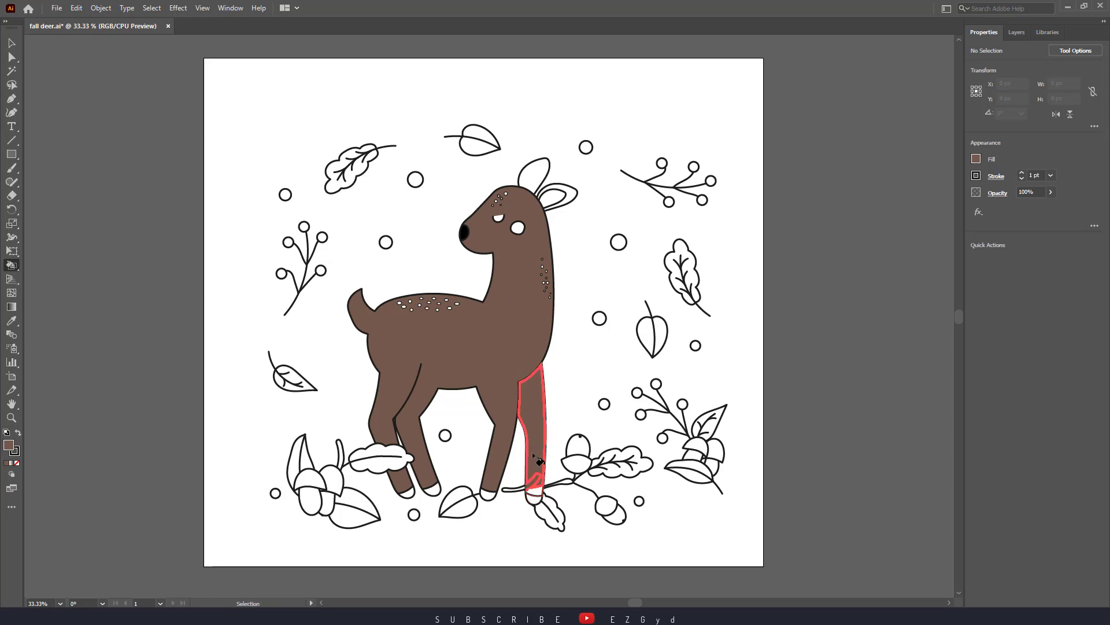
pyautogui.hotkey('ctrl', '+')
pyautogui.hotkey('ctrl', '+')
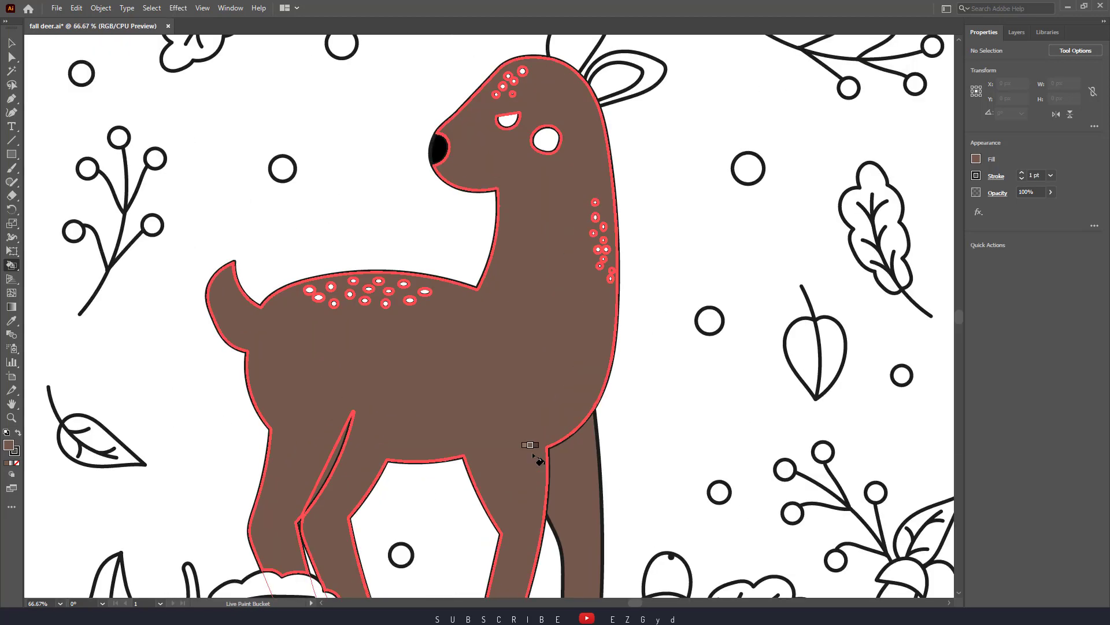
pyautogui.press('space')
pyautogui.moveTo(577, 535)
pyautogui.mouseDown()
pyautogui.moveTo(431, 320)
pyautogui.moveTo(446, 273)
pyautogui.mouseUp()
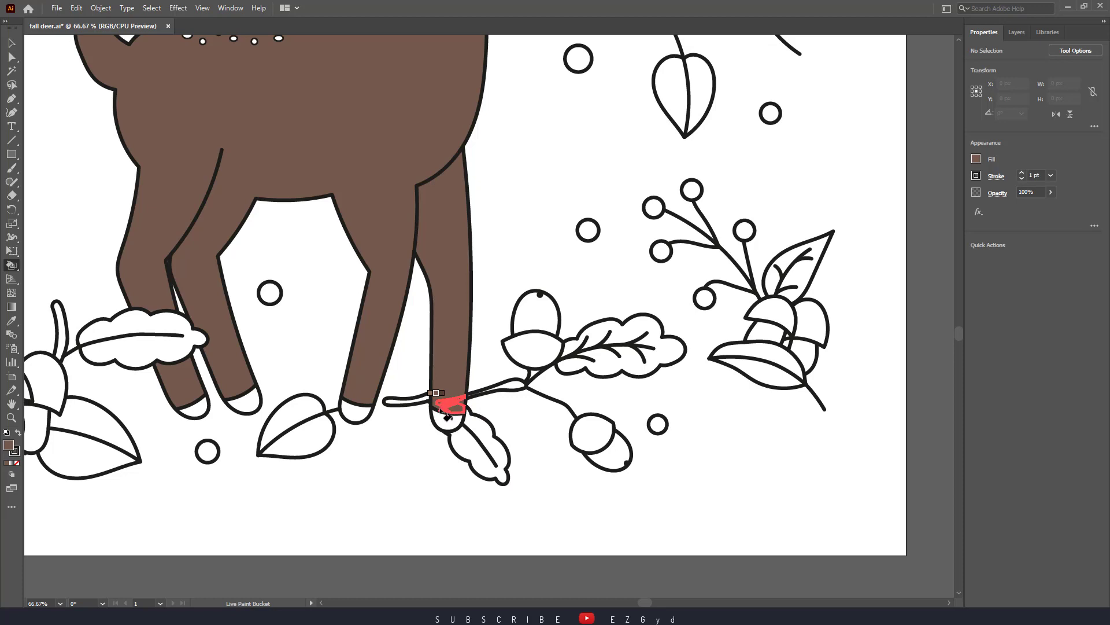
pyautogui.click(446, 405)
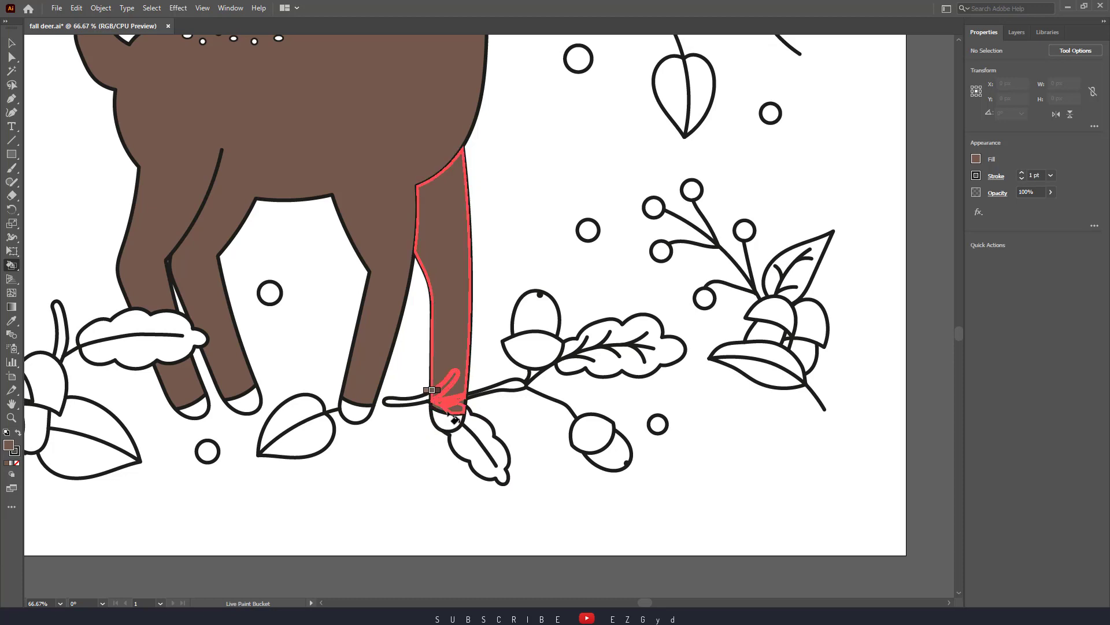
# Examine the lower end of the far front leg up close, then the whole deer, for unfilled areas
pyautogui.hotkey('ctrl', '1')
pyautogui.hotkey('ctrl', '=')
pyautogui.hotkey('ctrl', '=')
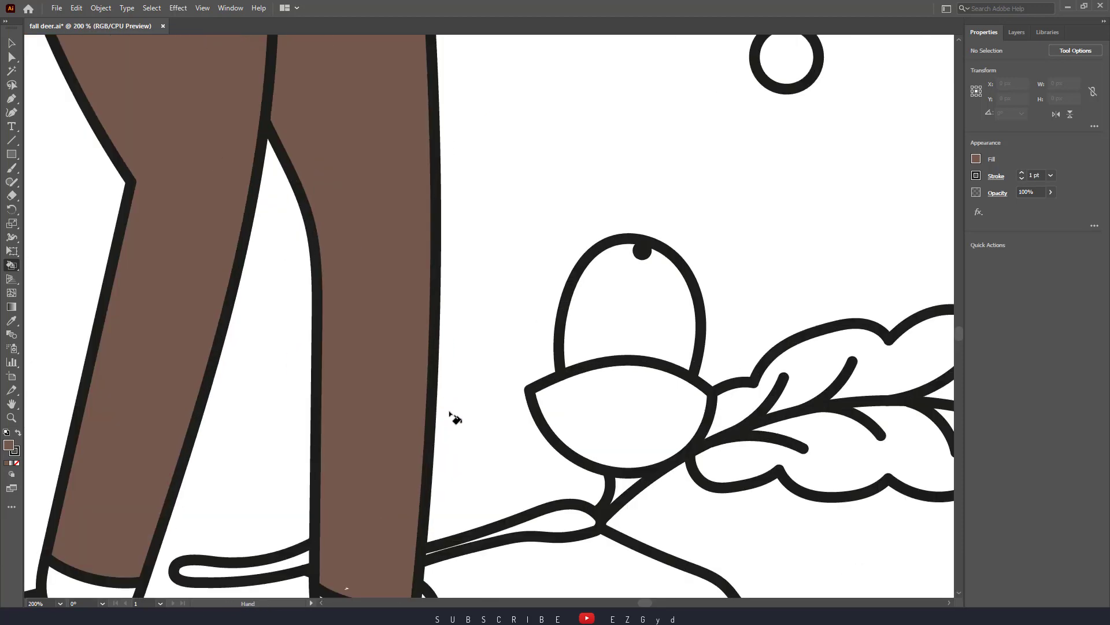
pyautogui.moveTo(452, 414); pyautogui.dragTo(553, 253)
pyautogui.moveTo(432, 419)
pyautogui.mouseDown()
pyautogui.moveTo(501, 438)
pyautogui.moveTo(447, 432)
pyautogui.moveTo(505, 331)
pyautogui.moveTo(471, 408)
pyautogui.moveTo(444, 422)
pyautogui.moveTo(460, 441)
pyautogui.moveTo(450, 428)
pyautogui.moveTo(469, 416)
pyautogui.moveTo(460, 431)
pyautogui.moveTo(488, 440)
pyautogui.mouseUp()
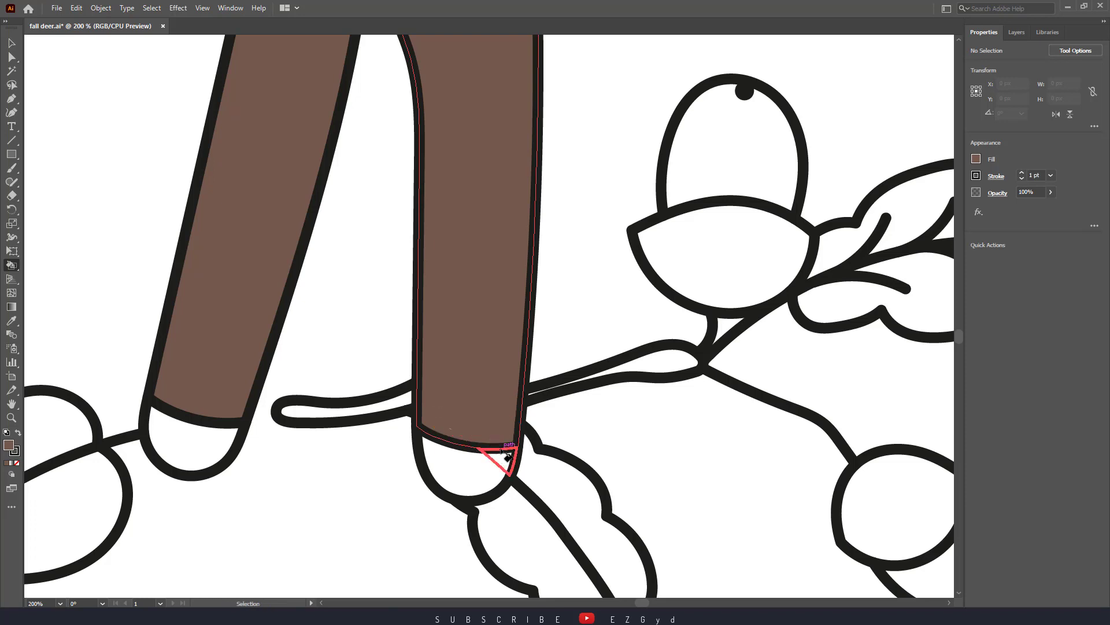
pyautogui.hotkey('ctrl', '-')
pyautogui.hotkey('ctrl', '-')
pyautogui.hotkey('ctrl', '-')
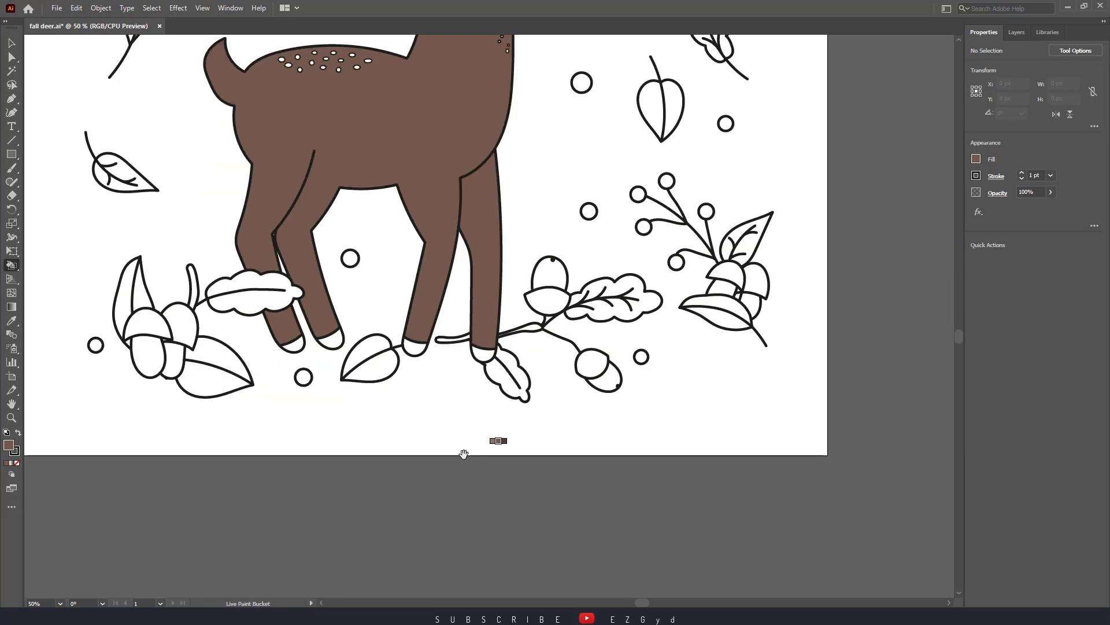
pyautogui.moveTo(440, 342); pyautogui.dragTo(572, 478)
pyautogui.hotkey('ctrl', '-')
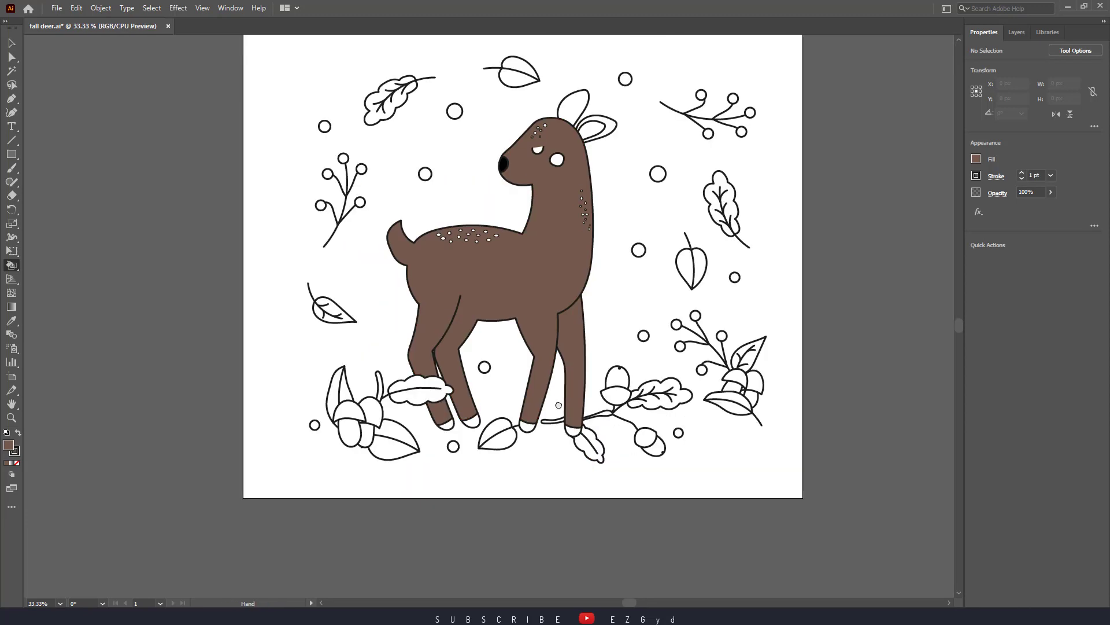
pyautogui.moveTo(515, 411)
pyautogui.mouseDown()
pyautogui.moveTo(489, 382)
pyautogui.moveTo(484, 445)
pyautogui.mouseUp()
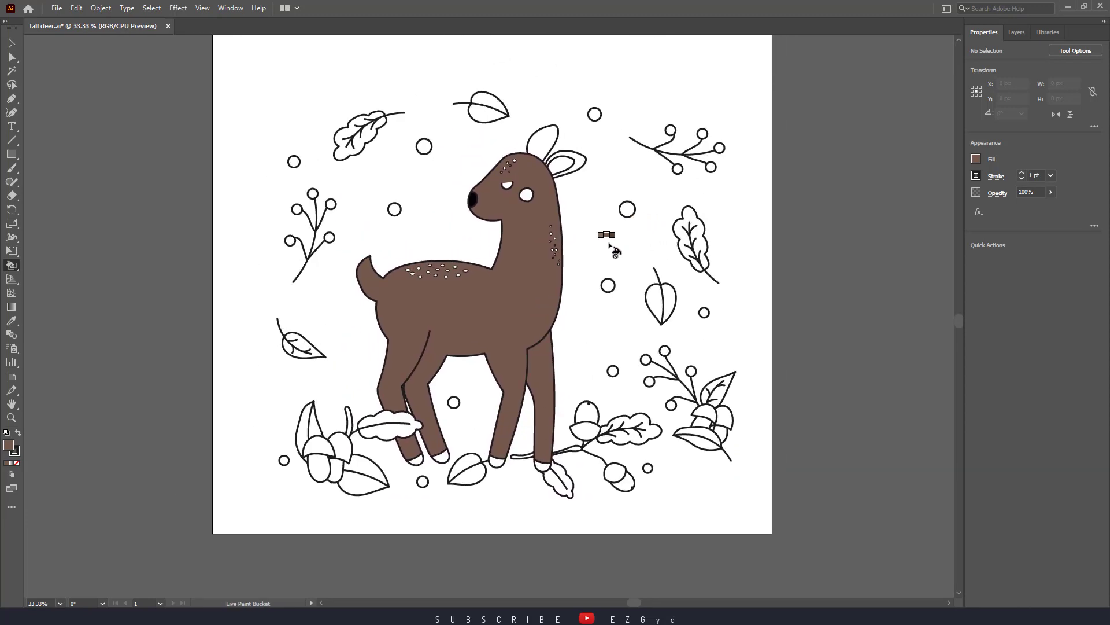
# Choose the black swatch as fill and colour both of the deer's eye shapes with it
pyautogui.press('Right')
pyautogui.press('Right')
pyautogui.click(979, 162)
pyautogui.click(875, 200)
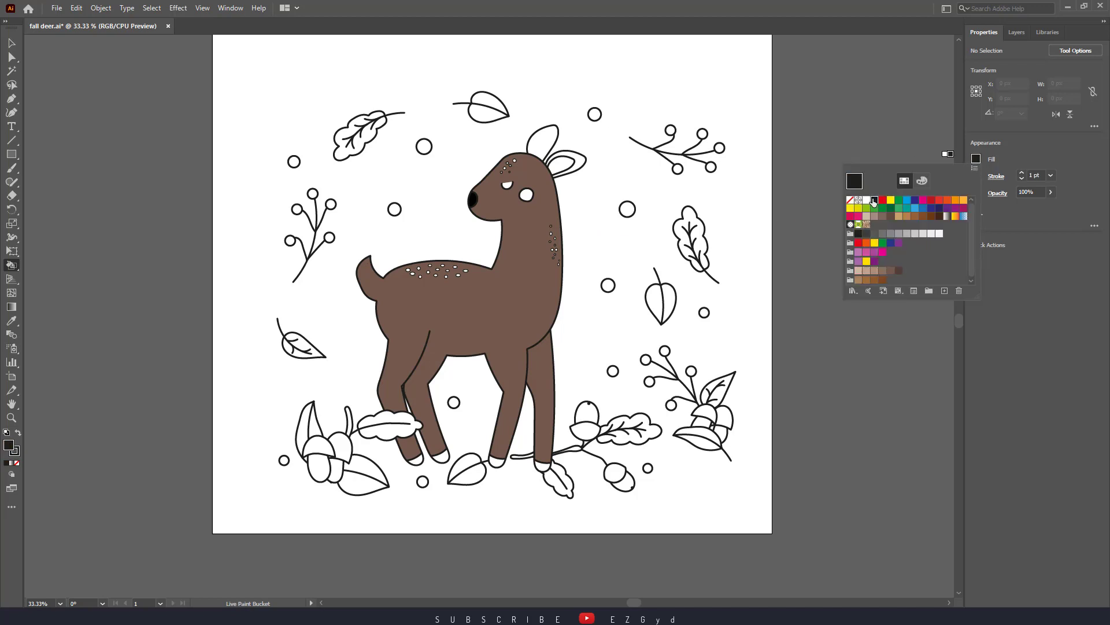
pyautogui.click(518, 195)
pyautogui.click(526, 196)
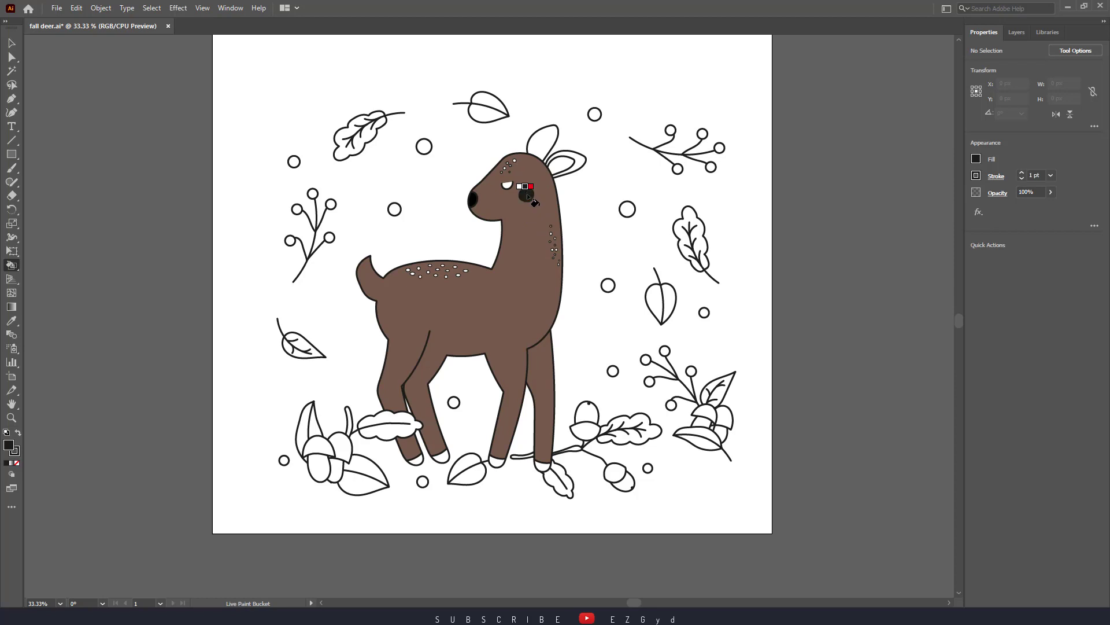
pyautogui.click(508, 185)
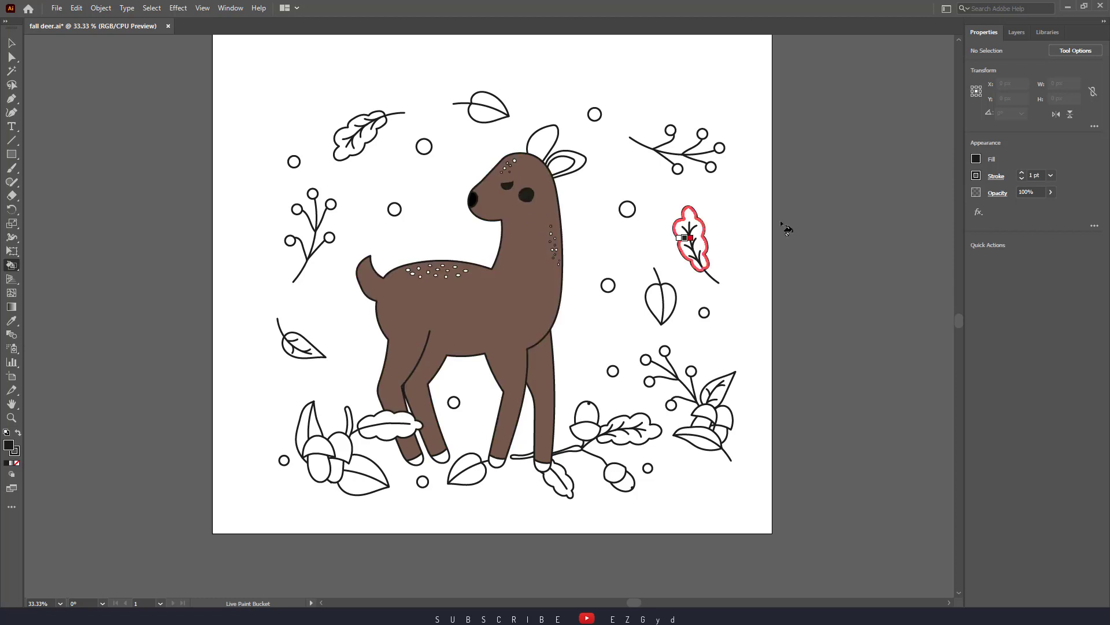
# Make the beige-to-dark-brown skin tone group active and fill the front and middle spots on the deer's back with beige
pyautogui.click(976, 159)
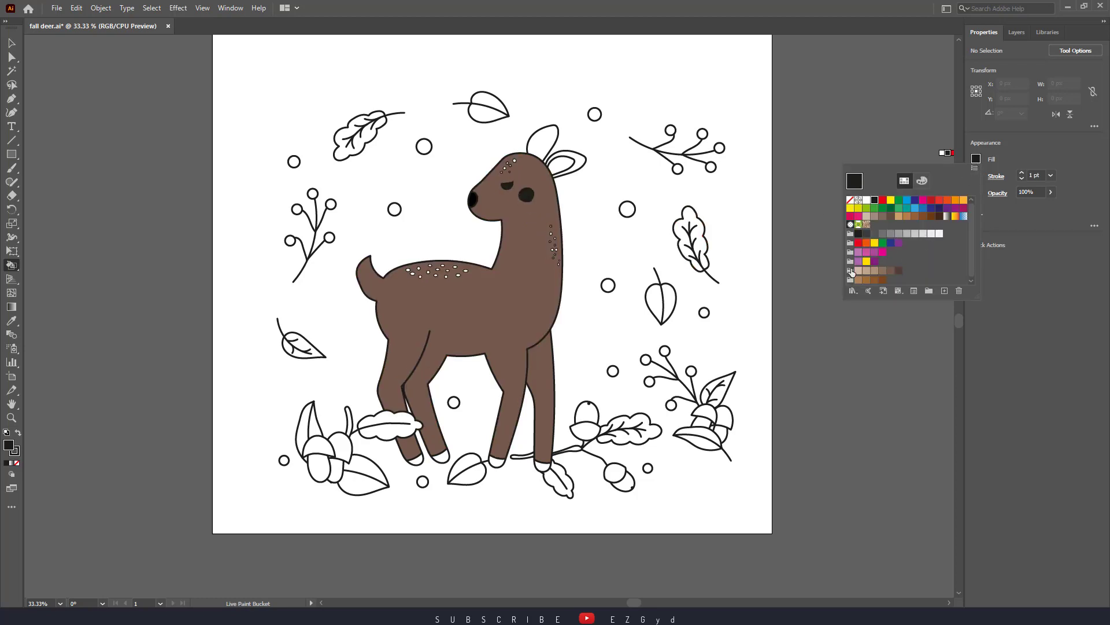
pyautogui.click(851, 270)
pyautogui.click(503, 284)
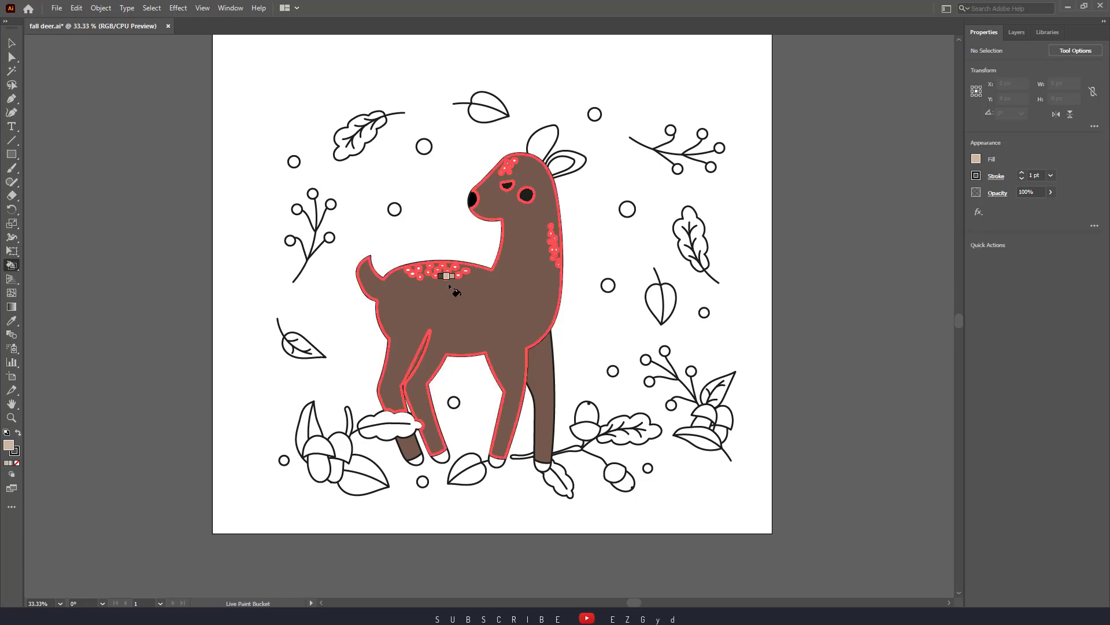
pyautogui.hotkey('ctrl', '+')
pyautogui.hotkey('ctrl', '+')
pyautogui.hotkey('ctrl', '+')
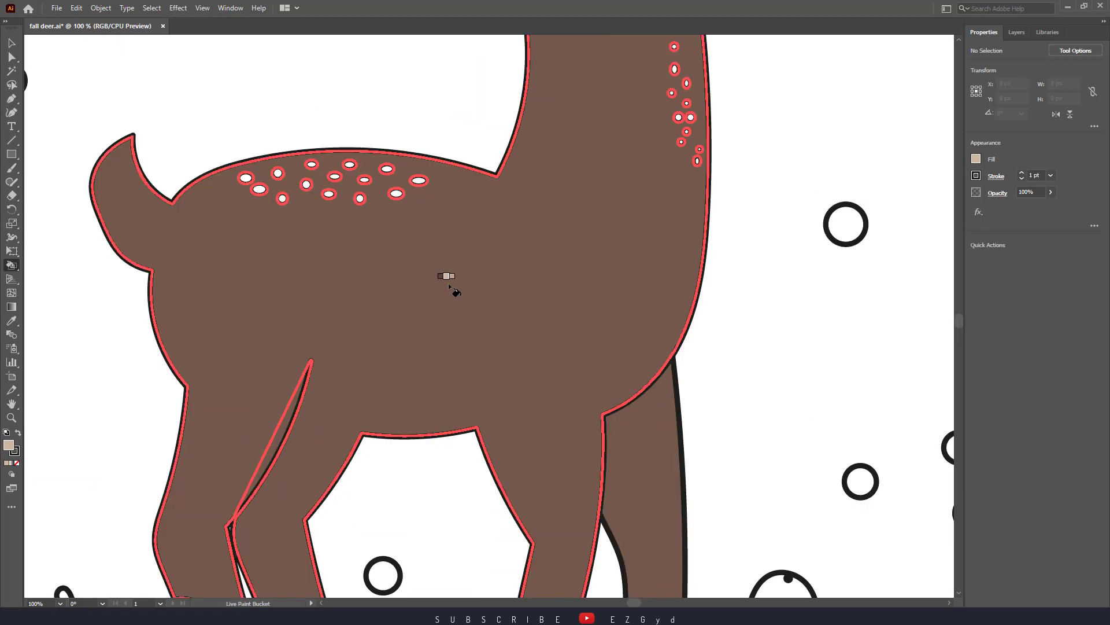
pyautogui.moveTo(536, 395); pyautogui.dragTo(622, 501)
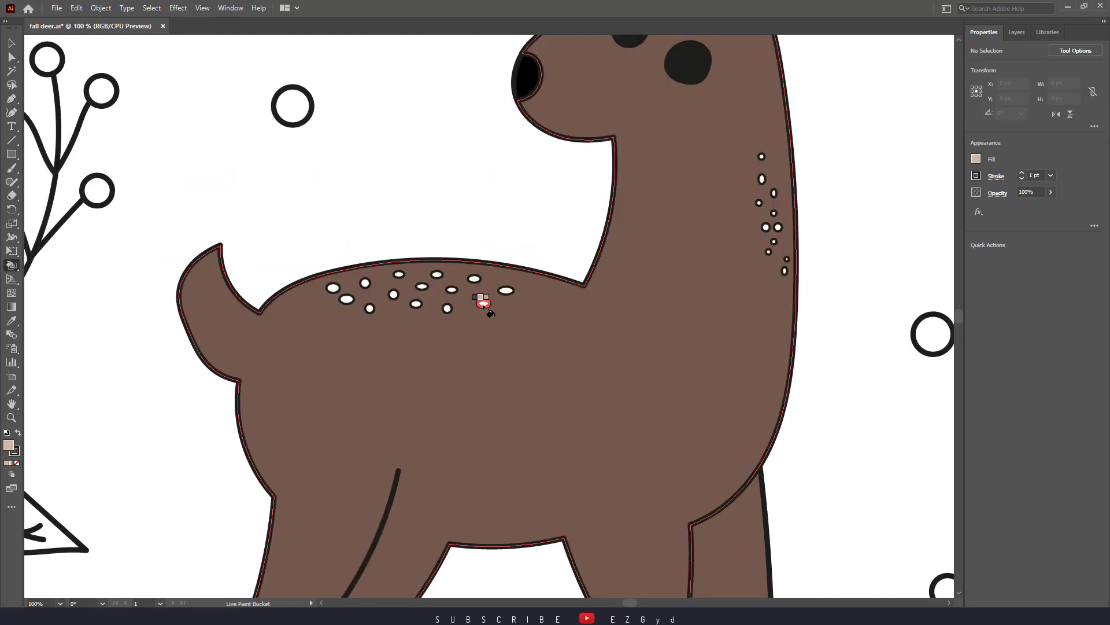
pyautogui.click(486, 306)
pyautogui.click(509, 295)
pyautogui.click(452, 289)
pyautogui.click(447, 307)
pyautogui.click(475, 279)
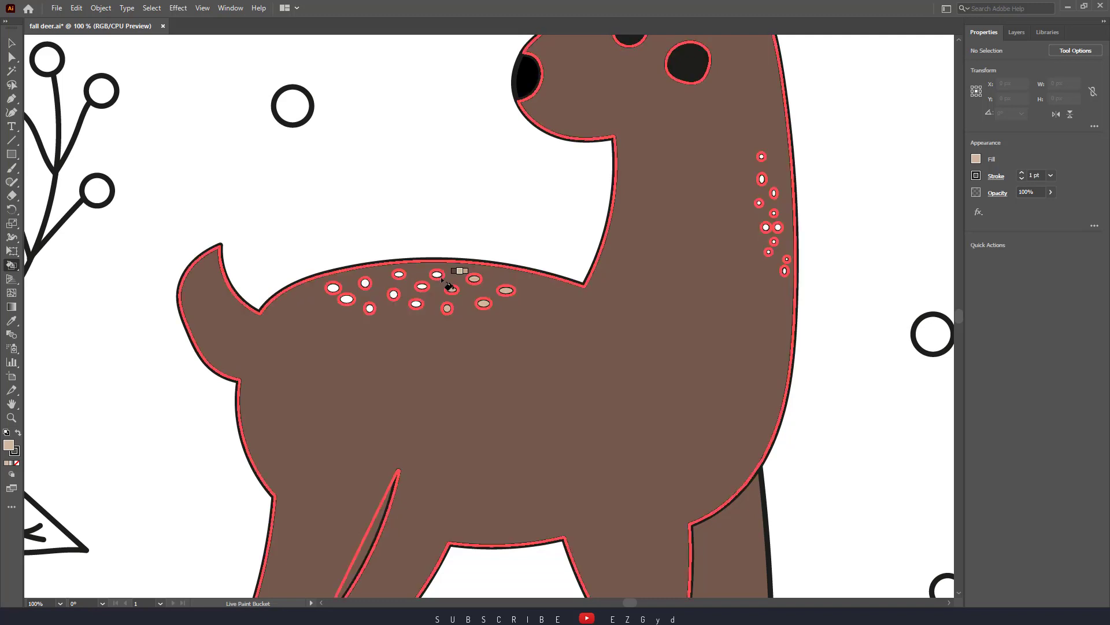
pyautogui.click(437, 275)
pyautogui.click(422, 286)
pyautogui.click(416, 303)
pyautogui.click(393, 294)
# Recolour a few of the deer's back spots dark brown and fill the remaining spots near the tail with dark brown and beige
pyautogui.click(365, 283)
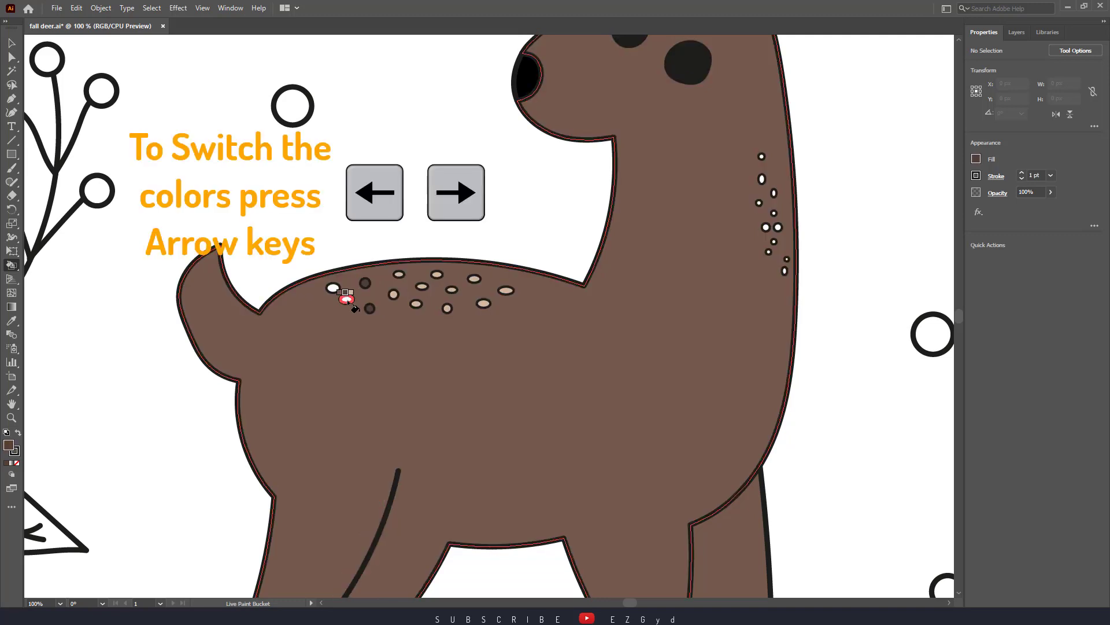
pyautogui.click(422, 286)
pyautogui.click(484, 303)
pyautogui.press('Right')
pyautogui.click(347, 299)
# Fill the spots along the back of the deer's neck with a mix of beige and dark brown
pyautogui.moveTo(742, 223); pyautogui.dragTo(492, 278)
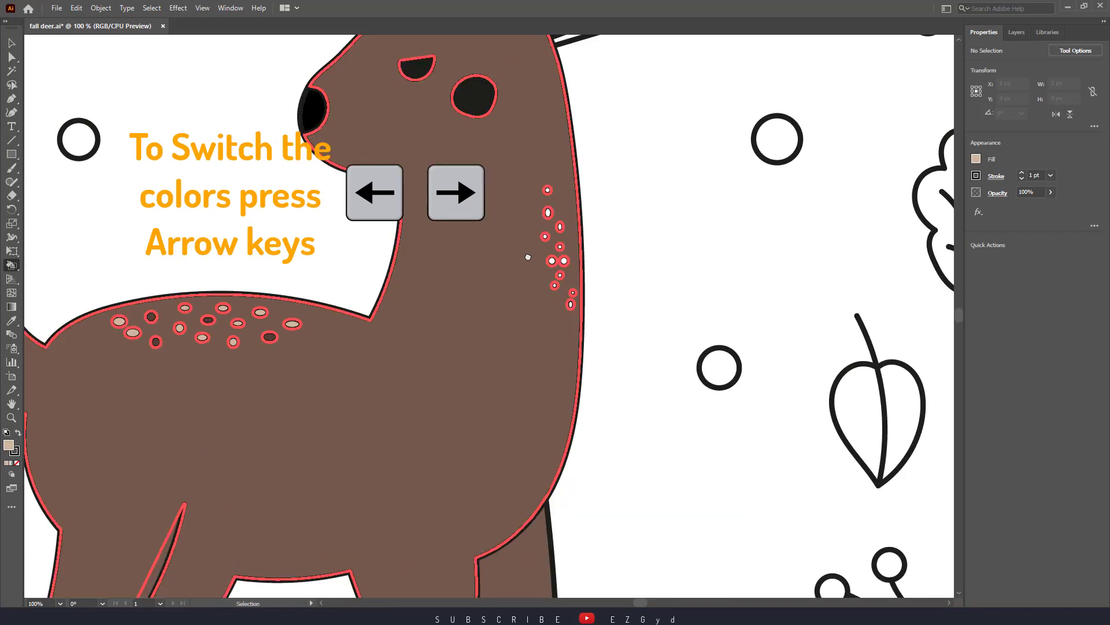
pyautogui.scroll(1, 492, 278)
pyautogui.click(528, 284)
pyautogui.click(545, 284)
pyautogui.press('Left')
pyautogui.click(540, 264)
pyautogui.press('Right')
pyautogui.click(540, 233)
pyautogui.click(518, 249)
pyautogui.click(540, 305)
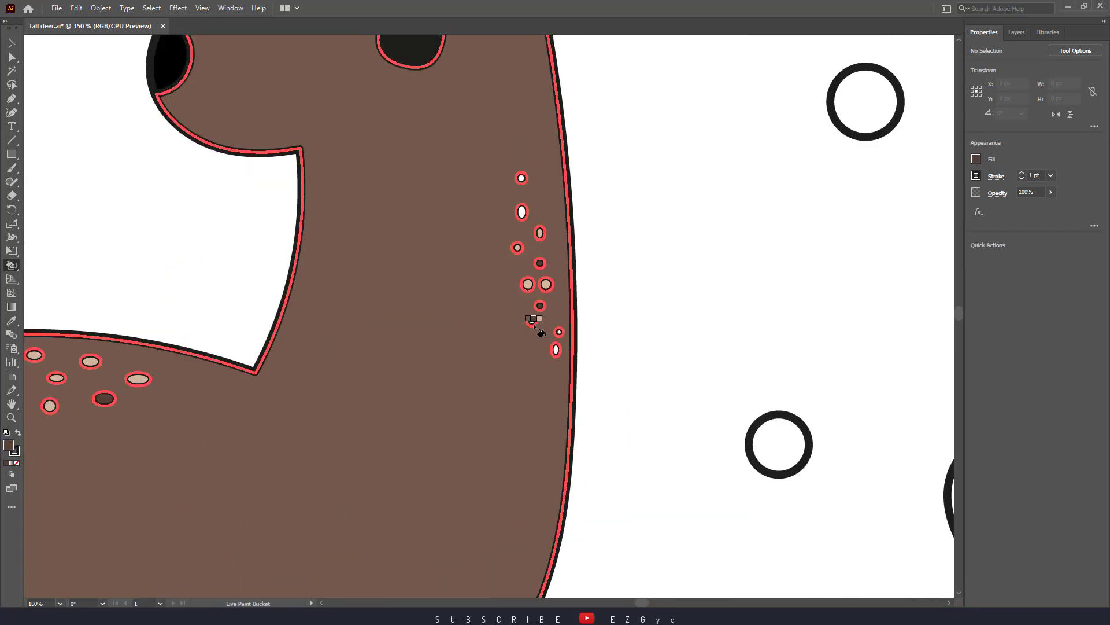
pyautogui.click(532, 321)
pyautogui.click(559, 332)
pyautogui.click(555, 350)
pyautogui.press('Left')
pyautogui.click(521, 178)
pyautogui.click(522, 212)
# Fill the spots on the deer's forehead with a mix of beige and dark brown
pyautogui.moveTo(422, 243); pyautogui.dragTo(529, 537)
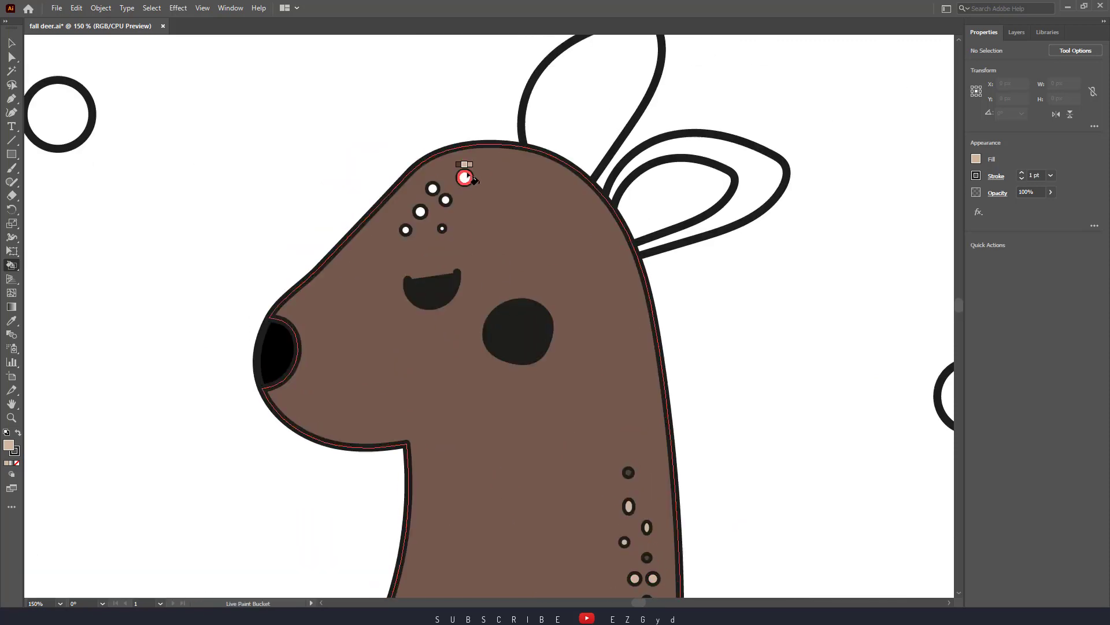
pyautogui.click(464, 178)
pyautogui.click(433, 189)
pyautogui.press('Left')
pyautogui.click(445, 200)
pyautogui.click(420, 212)
pyautogui.press('Right')
pyautogui.click(406, 230)
# Fill the outer areas of both ears with dark brown and the inner ear with beige
pyautogui.moveTo(602, 249); pyautogui.dragTo(563, 337)
pyautogui.click(552, 208)
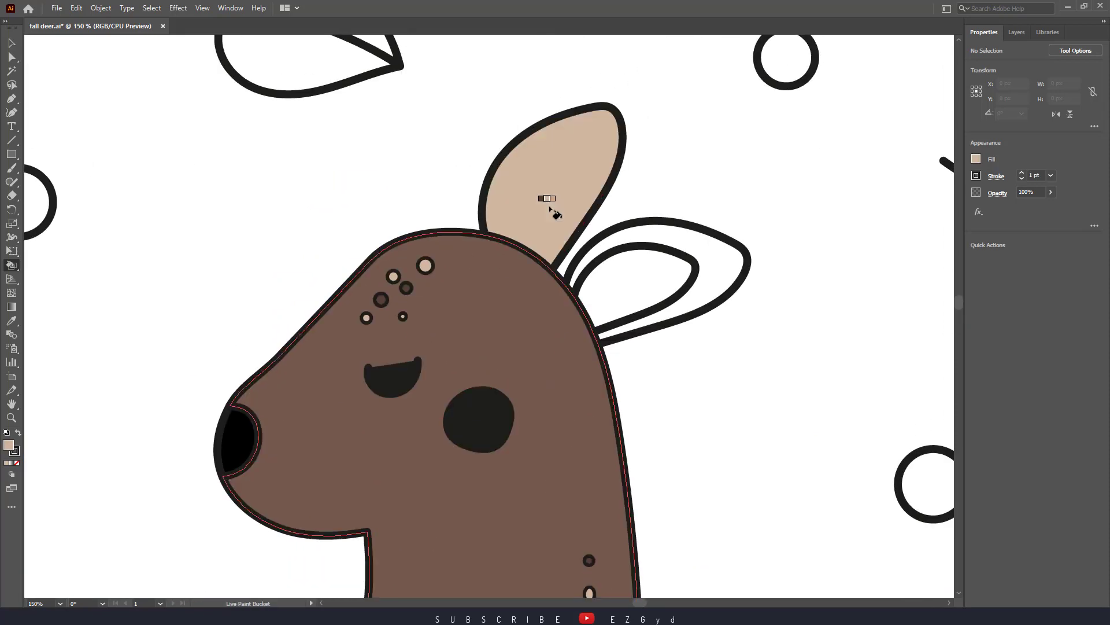
pyautogui.press('Left')
pyautogui.click(552, 208)
pyautogui.click(693, 241)
pyautogui.press('Right')
pyautogui.click(649, 280)
# Sample colours from the artwork with the Eyedropper and fill all four hooves with the black of the deer's eye
pyautogui.hotkey('ctrl', '-')
pyautogui.hotkey('ctrl', '-')
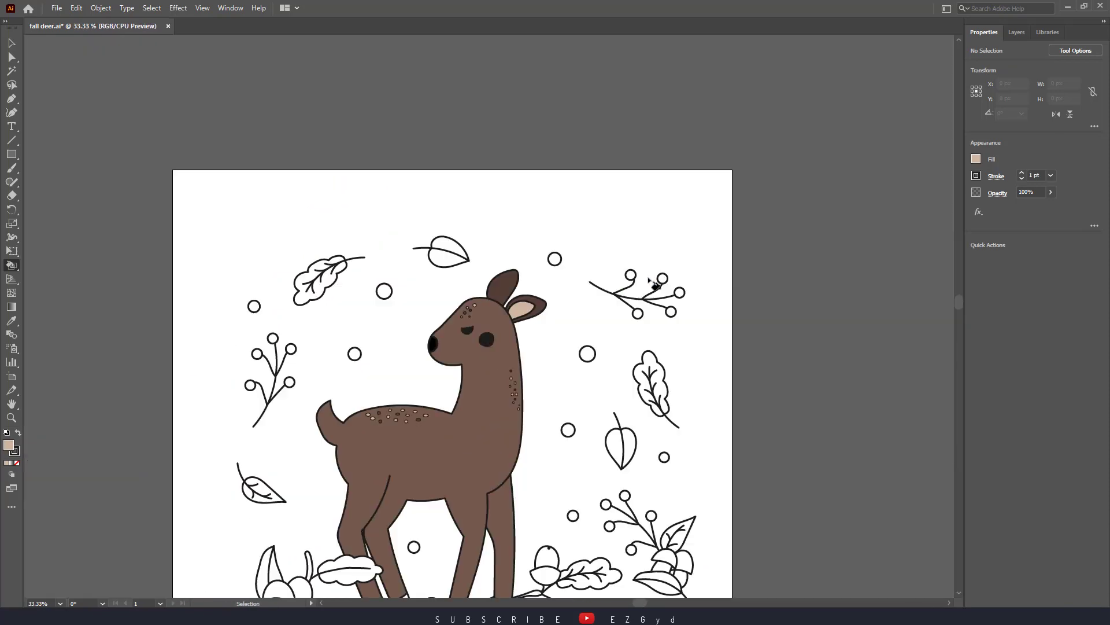
pyautogui.moveTo(608, 344); pyautogui.dragTo(637, 230)
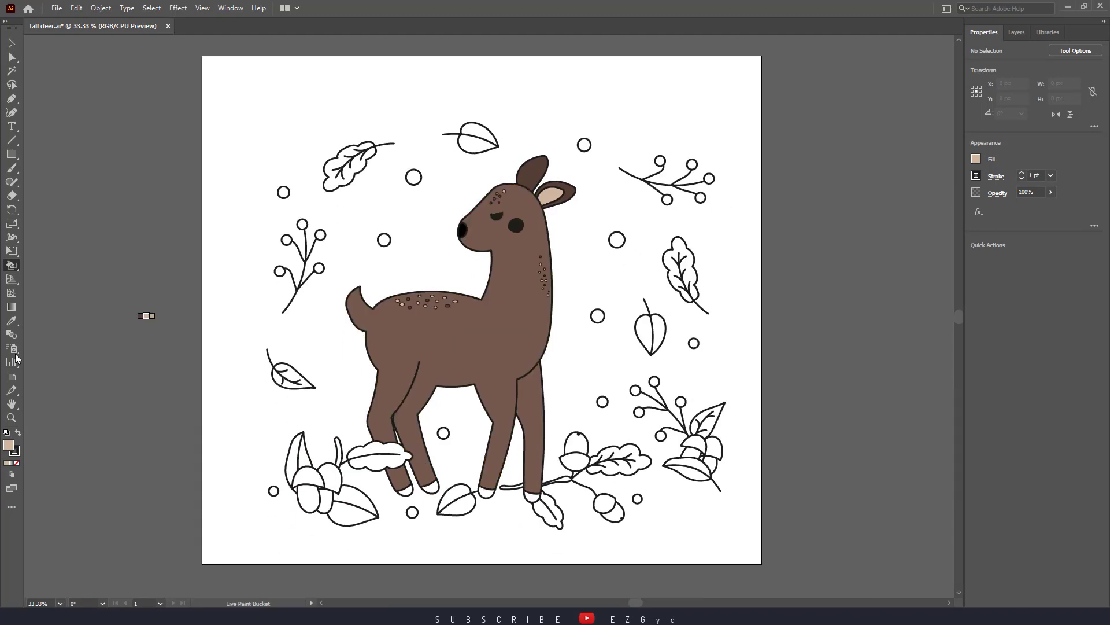
pyautogui.click(12, 320)
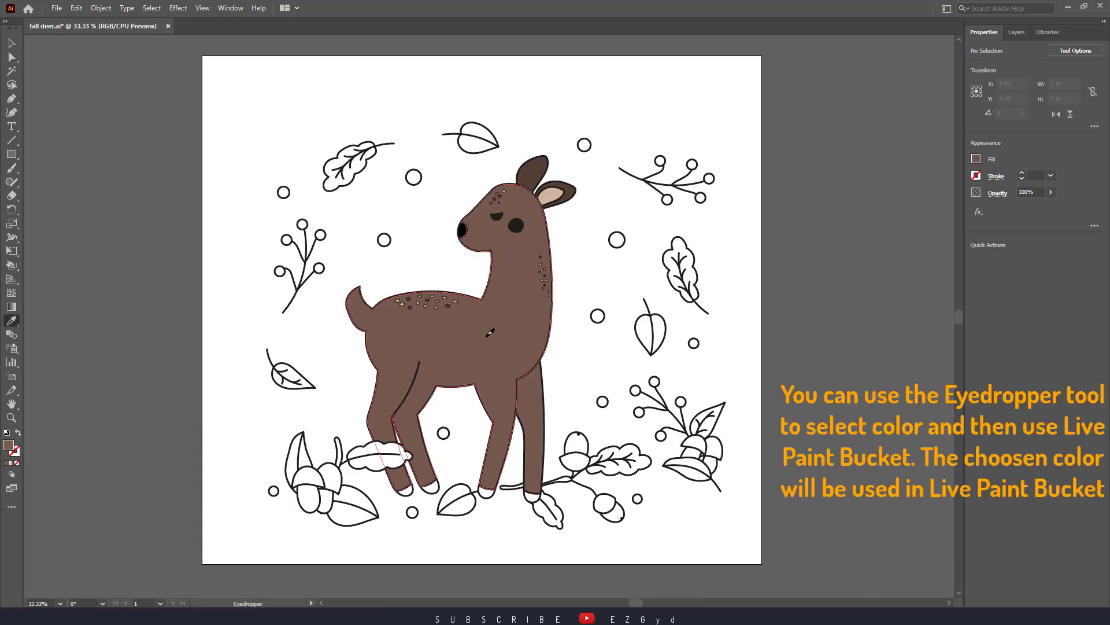
pyautogui.click(13, 263)
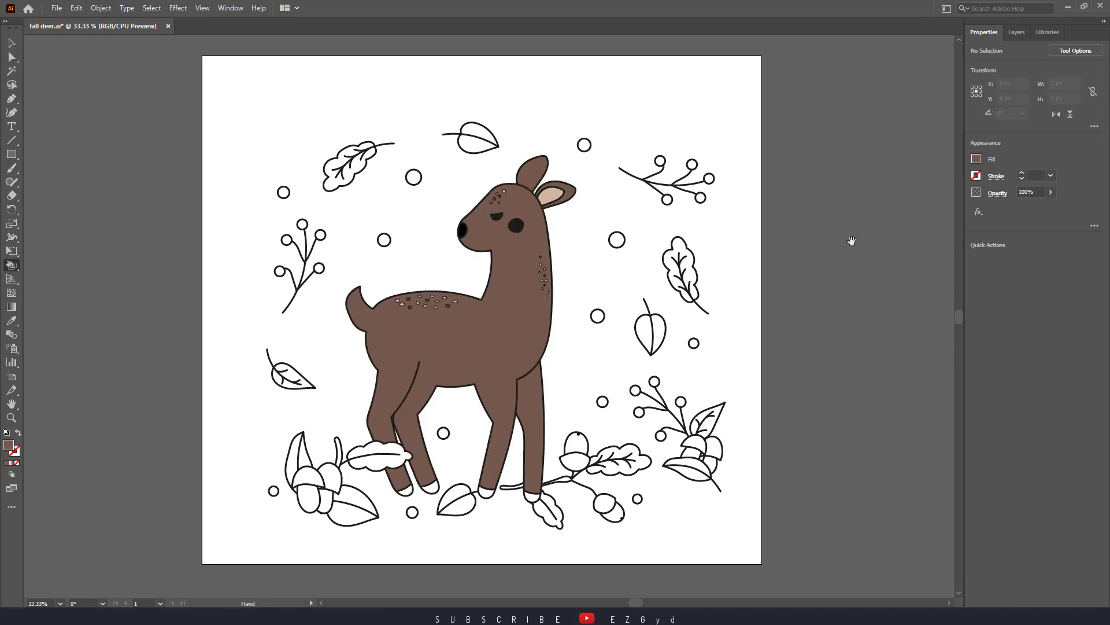
pyautogui.moveTo(852, 241); pyautogui.dragTo(851, 227)
pyautogui.keyDown('alt'); pyautogui.click(515, 211); pyautogui.keyUp('alt')
pyautogui.click(431, 473)
pyautogui.click(405, 476)
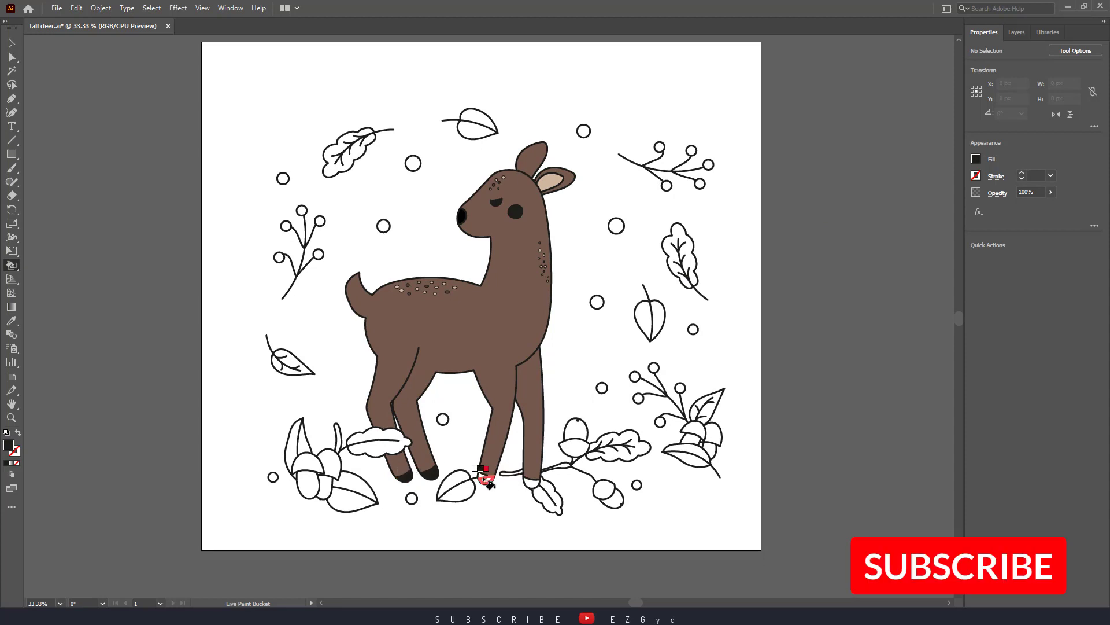
pyautogui.click(486, 479)
pyautogui.click(531, 482)
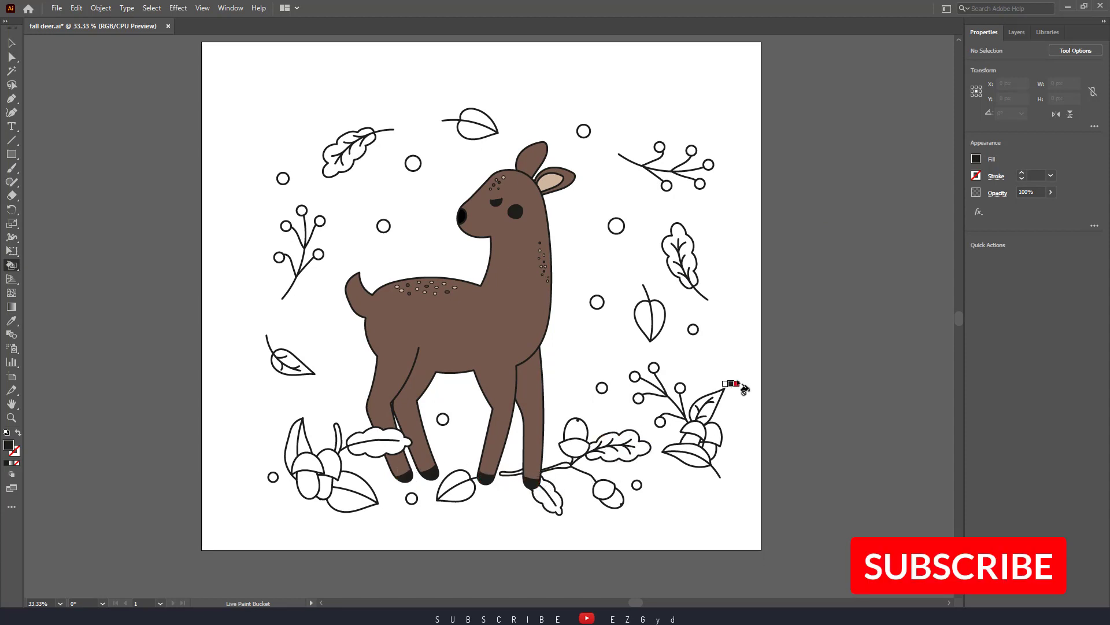
# Switch to the purple and yellow colour group and fill the lobed leaves and the two veined pointed leaves with dark purple
pyautogui.click(976, 161)
pyautogui.click(875, 261)
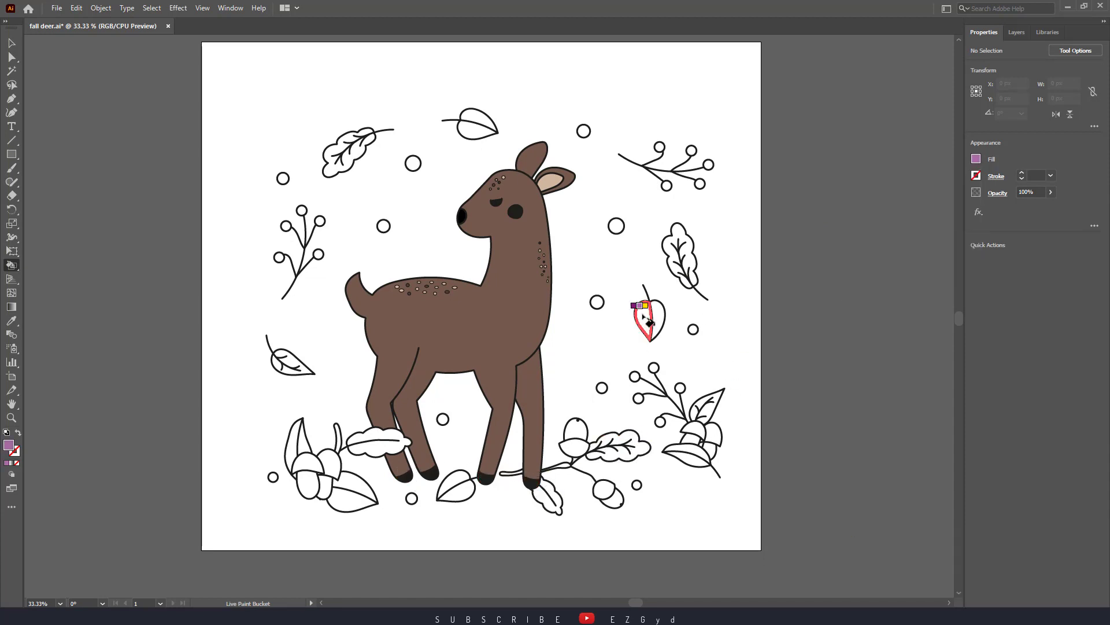
pyautogui.click(679, 255)
pyautogui.click(619, 446)
pyautogui.click(377, 450)
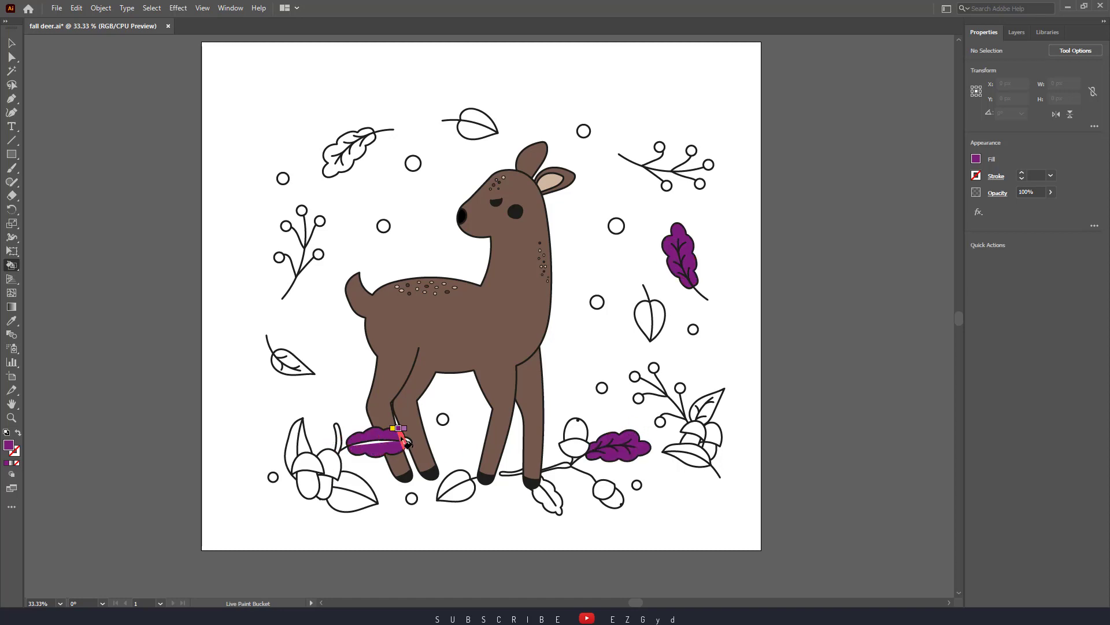
pyautogui.click(292, 361)
pyautogui.click(347, 151)
pyautogui.click(708, 406)
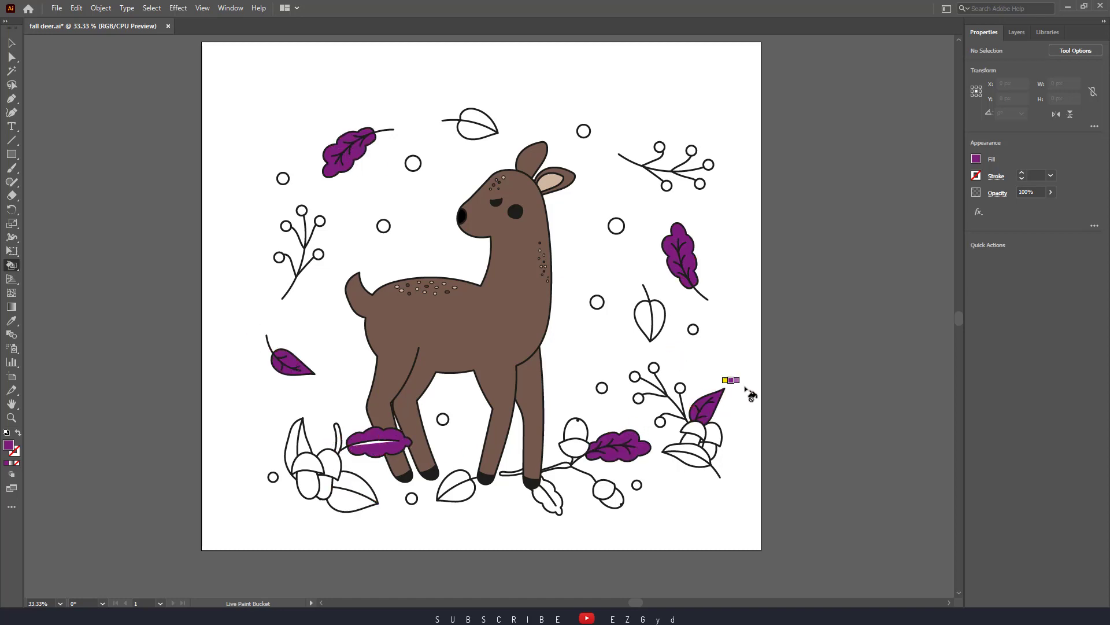
pyautogui.click(556, 498)
pyautogui.rightClick(819, 254)
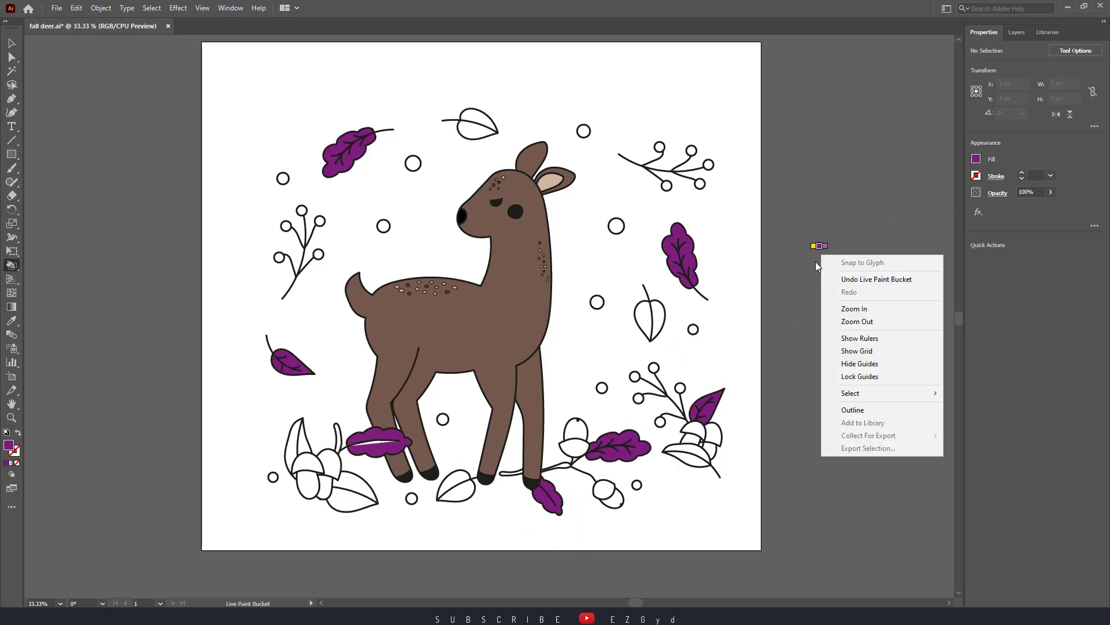
# Fill the six smooth-edged leaves around the deer with bright pink from the pink colour group
pyautogui.click(811, 262)
pyautogui.press('Left')
pyautogui.click(977, 160)
pyautogui.click(883, 252)
pyautogui.click(658, 322)
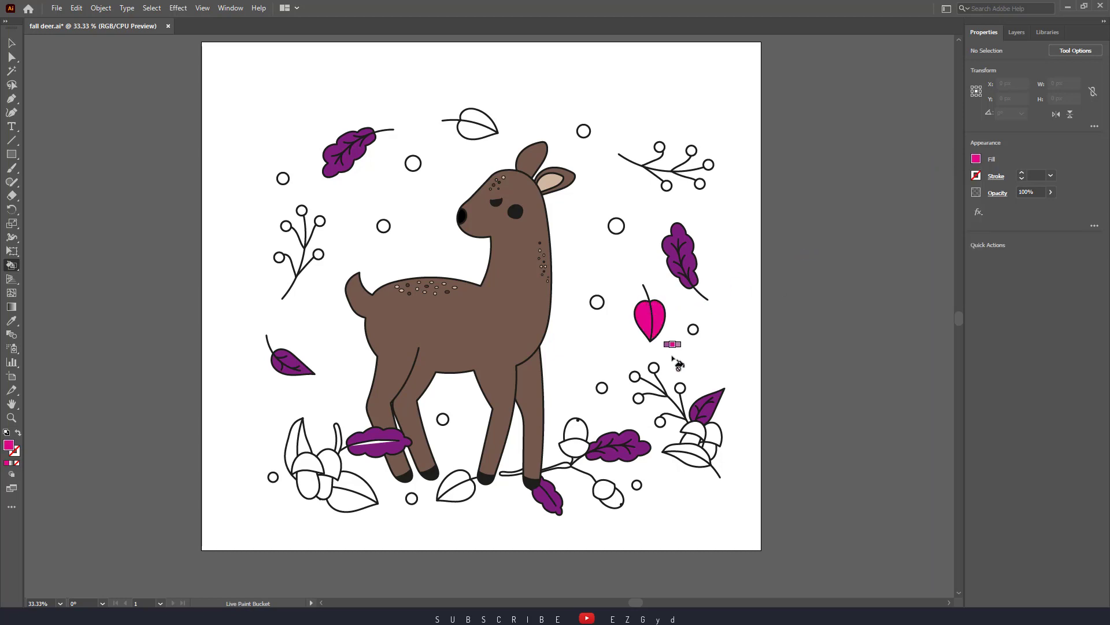
pyautogui.click(689, 454)
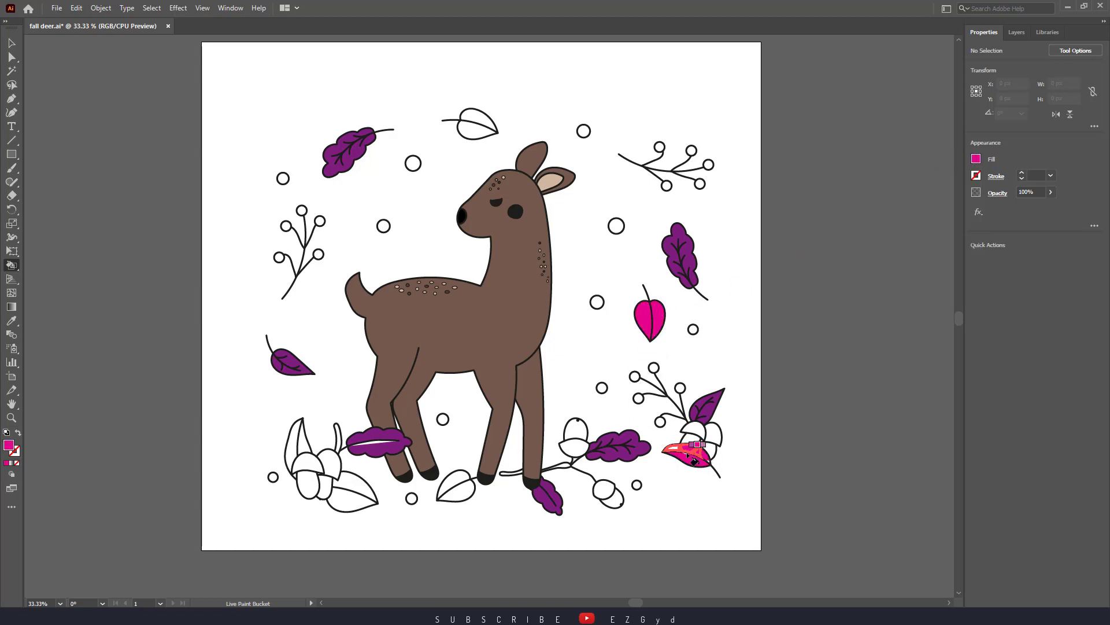
pyautogui.click(455, 483)
pyautogui.click(352, 488)
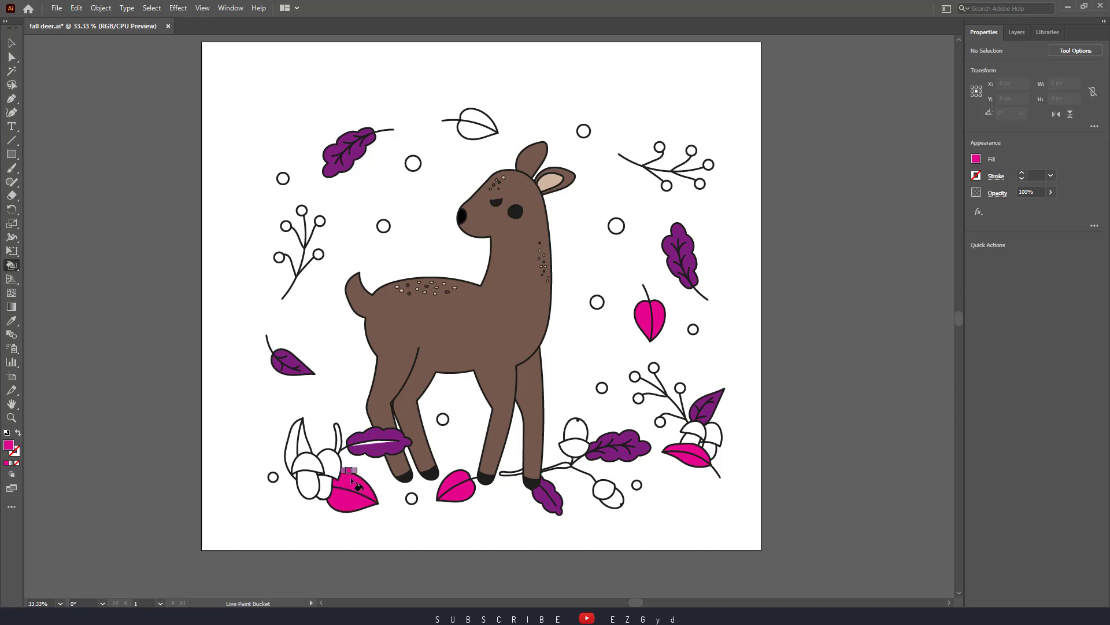
pyautogui.click(299, 446)
pyautogui.click(478, 126)
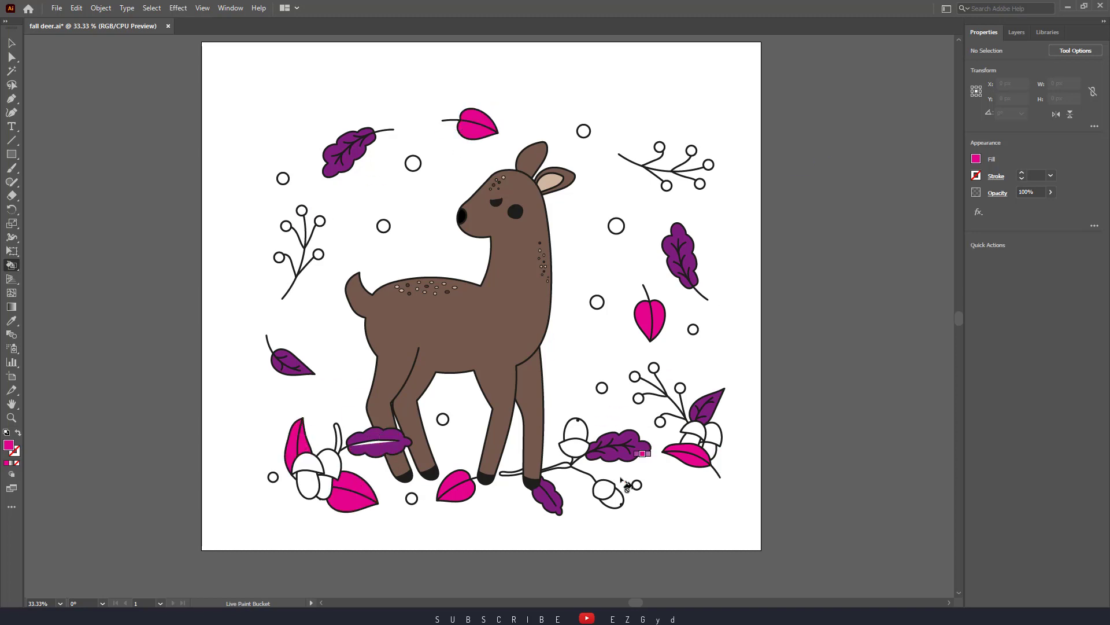
# Switch to orange from the bright colour group and fill the circles and sprig berries on the artwork's upper right side
pyautogui.click(976, 159)
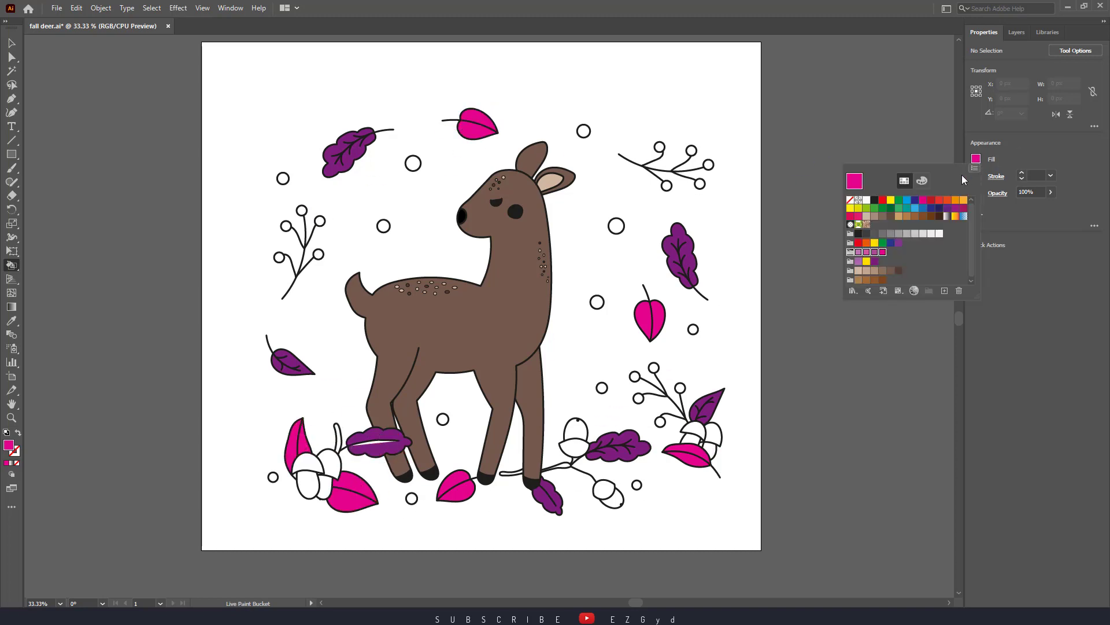
pyautogui.click(867, 245)
pyautogui.click(596, 302)
pyautogui.click(617, 225)
pyautogui.click(583, 130)
pyautogui.click(659, 147)
pyautogui.click(708, 164)
pyautogui.click(700, 184)
pyautogui.click(666, 185)
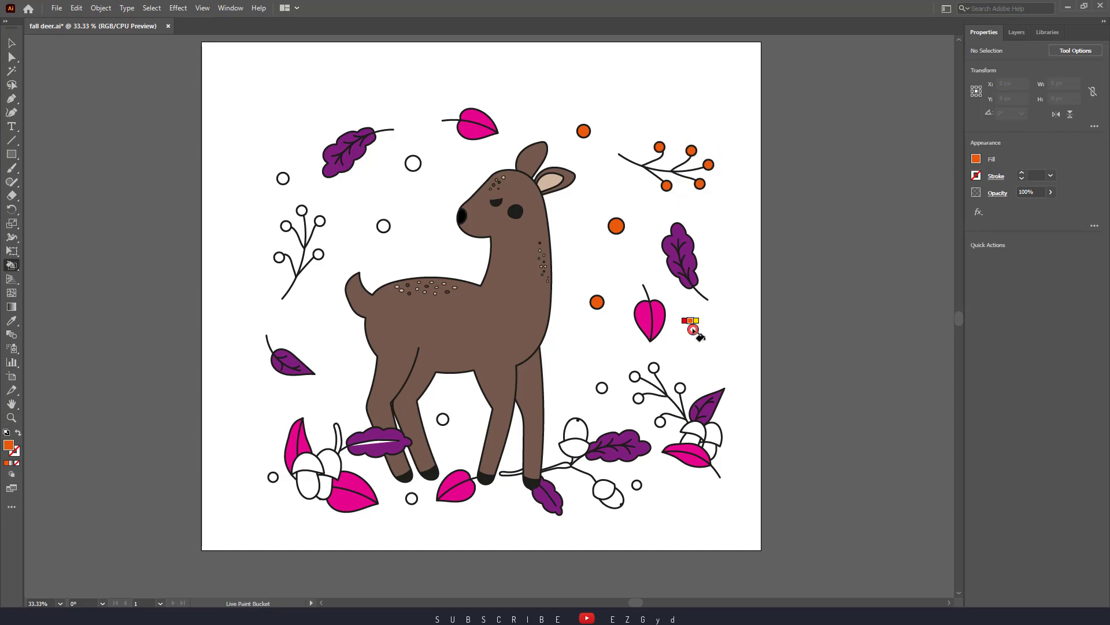
# Fill the remaining loose circles and the berries of the lower right sprig with orange
pyautogui.click(693, 330)
pyautogui.click(638, 398)
pyautogui.click(634, 376)
pyautogui.click(653, 367)
pyautogui.click(680, 388)
pyautogui.click(659, 422)
pyautogui.click(602, 388)
pyautogui.click(636, 485)
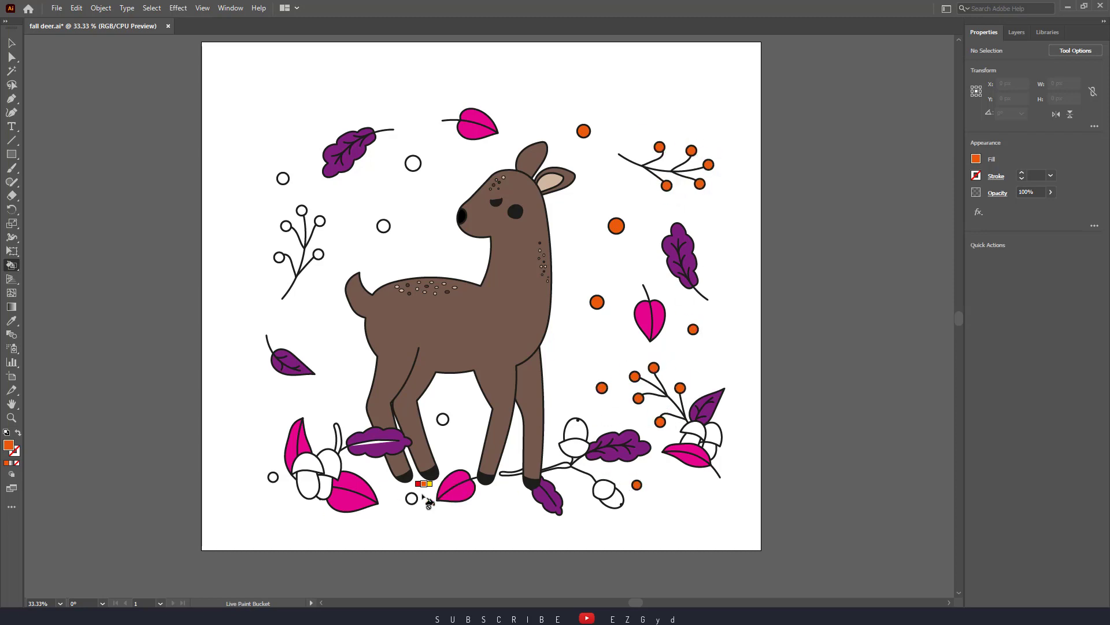
# Fill the circles below and behind the deer and the berries of the left sprig with orange
pyautogui.click(411, 498)
pyautogui.click(442, 419)
pyautogui.click(273, 477)
pyautogui.click(318, 255)
pyautogui.click(320, 221)
pyautogui.click(301, 210)
pyautogui.click(279, 257)
pyautogui.click(283, 178)
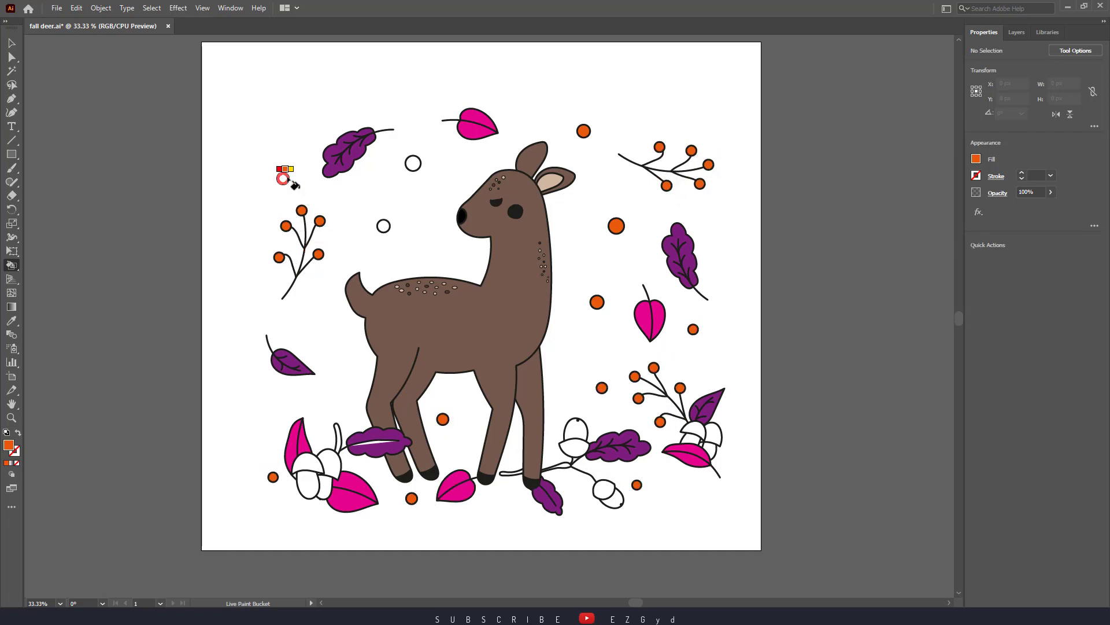
pyautogui.click(383, 225)
pyautogui.click(413, 163)
# Switch to the yellow of the same colour group and fill the six smooth-edged leaves with it
pyautogui.press('Right')
pyautogui.click(478, 124)
pyautogui.click(455, 486)
pyautogui.click(352, 491)
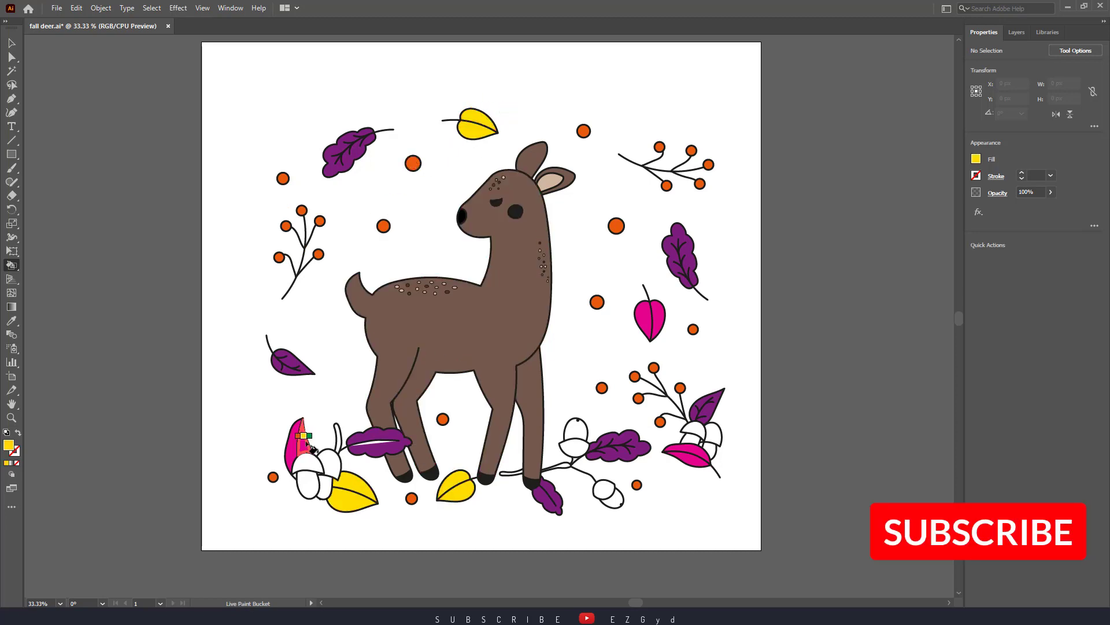
pyautogui.click(296, 444)
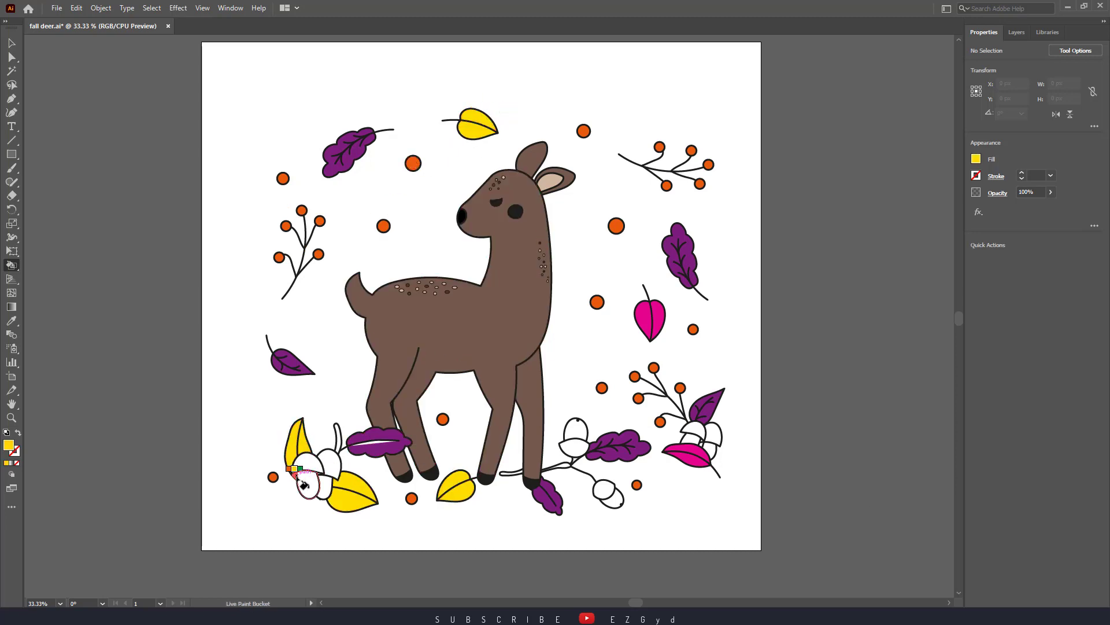
pyautogui.click(688, 454)
pyautogui.click(649, 318)
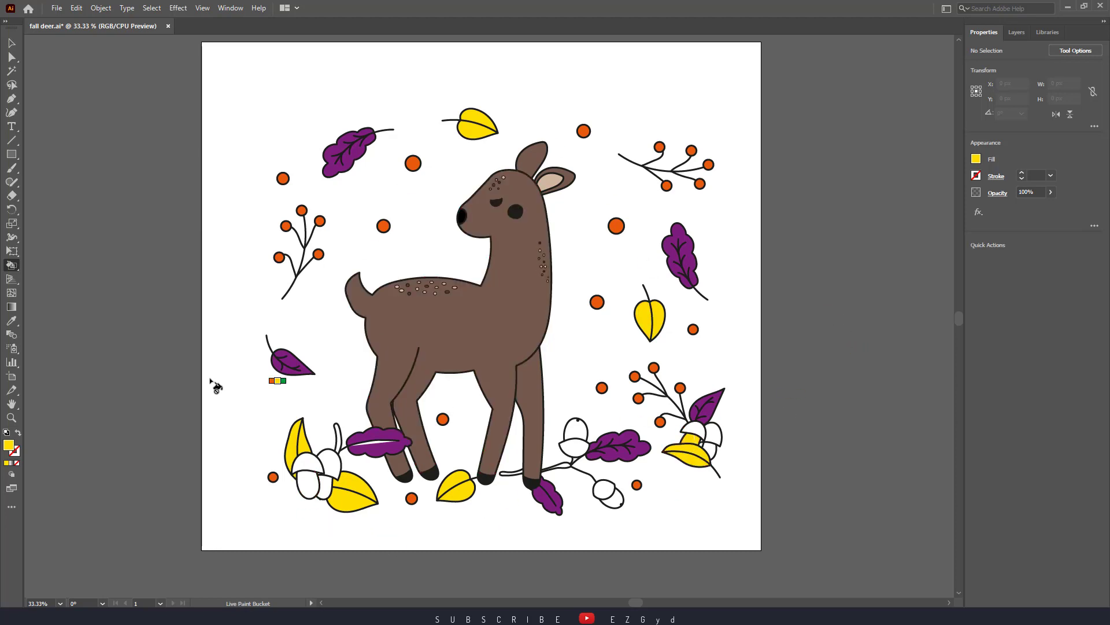
# Fill the white centre of the lobed leaf by the hind legs with dark purple and the yellow acorn body at the lower right with white
pyautogui.keyDown('alt'); pyautogui.click(379, 442); pyautogui.keyUp('alt')
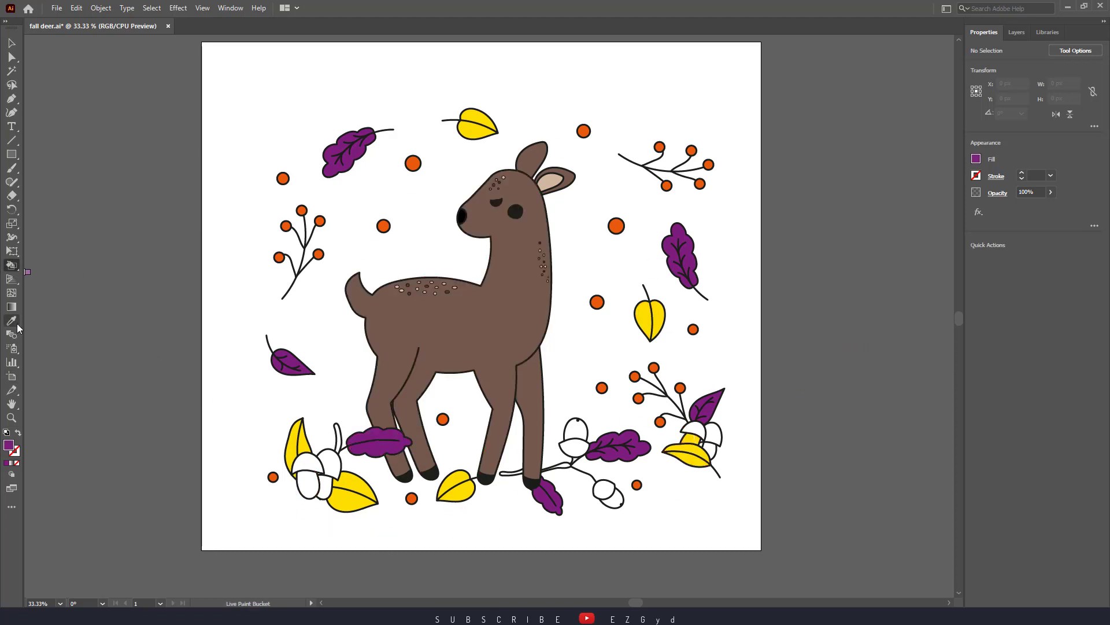
pyautogui.keyDown('alt'); pyautogui.click(694, 442); pyautogui.keyUp('alt')
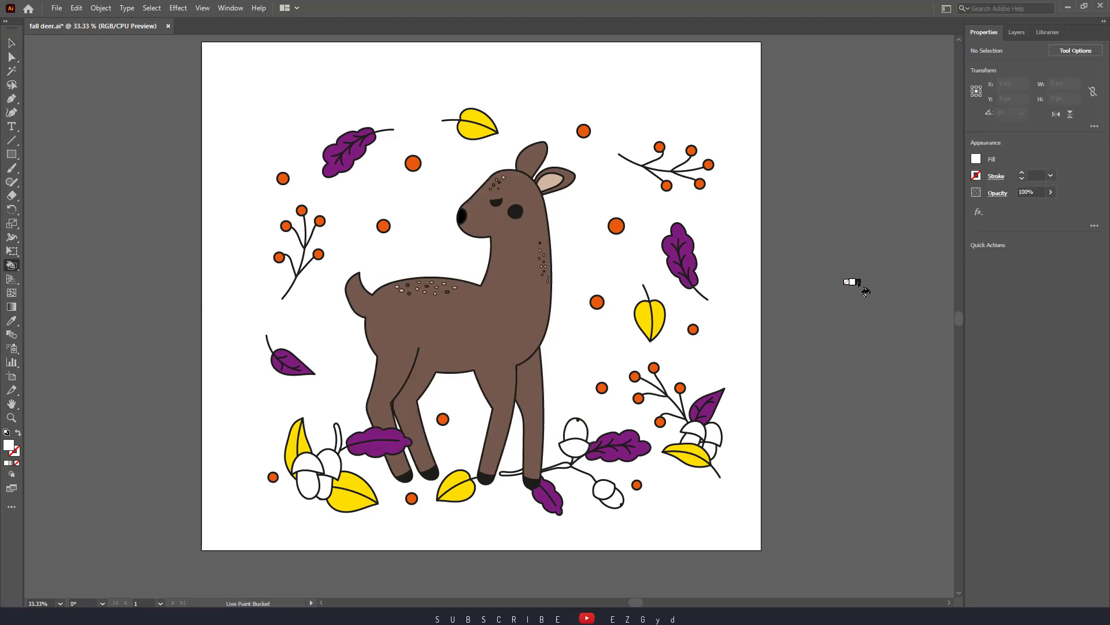
# Fill the caps of all the acorns along the artwork's lower edge with the brown swirl pattern swatch
pyautogui.click(977, 159)
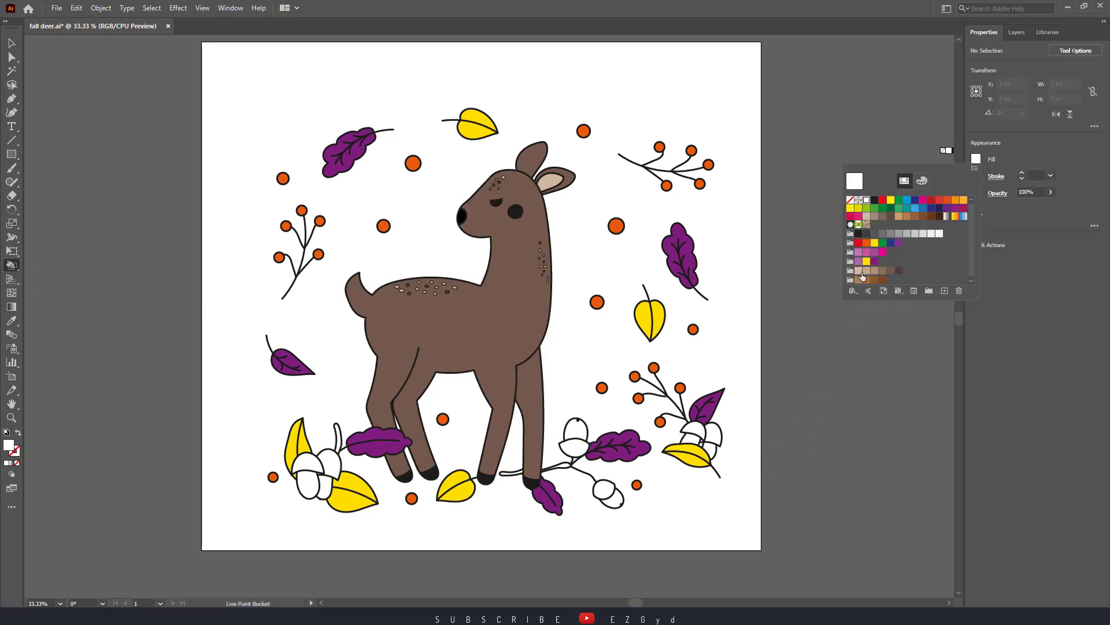
pyautogui.click(870, 224)
pyautogui.click(574, 447)
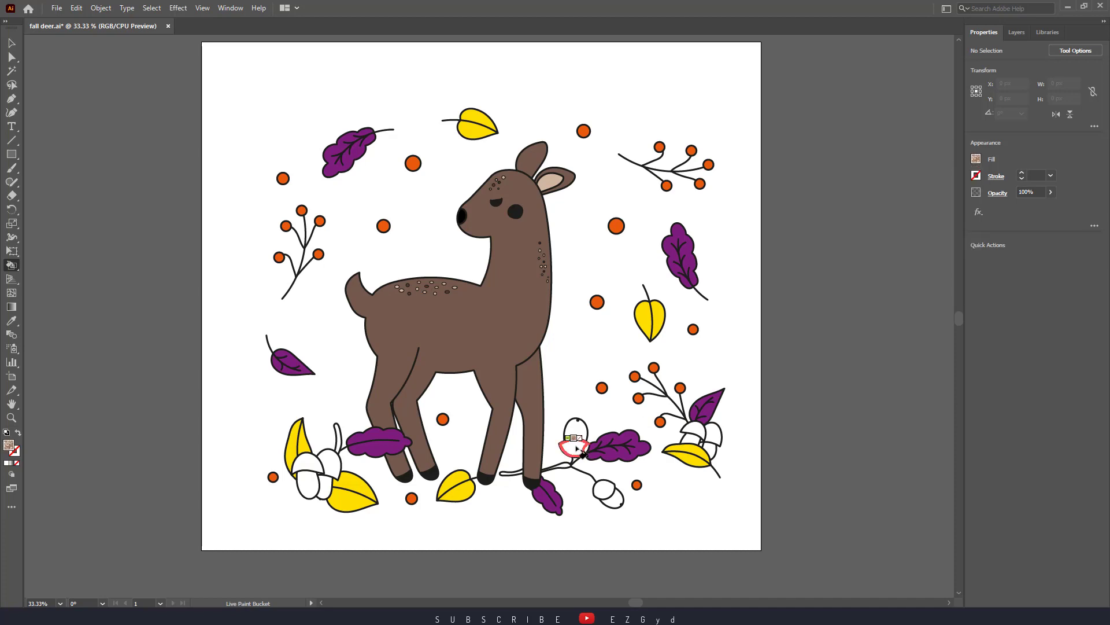
pyautogui.click(606, 490)
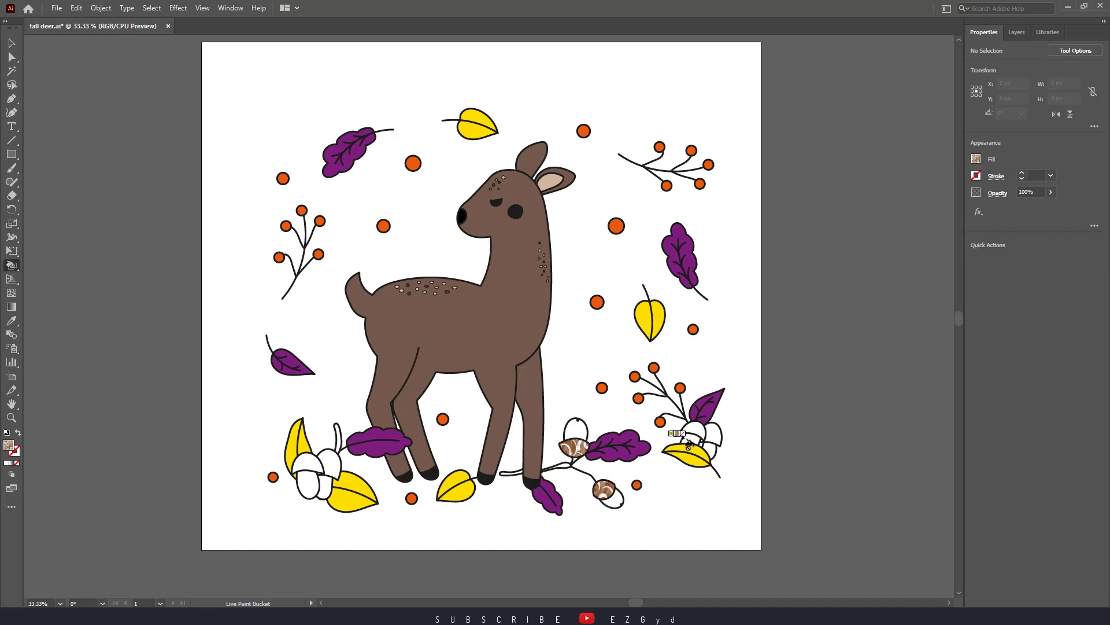
pyautogui.click(691, 430)
pyautogui.click(713, 434)
pyautogui.click(330, 462)
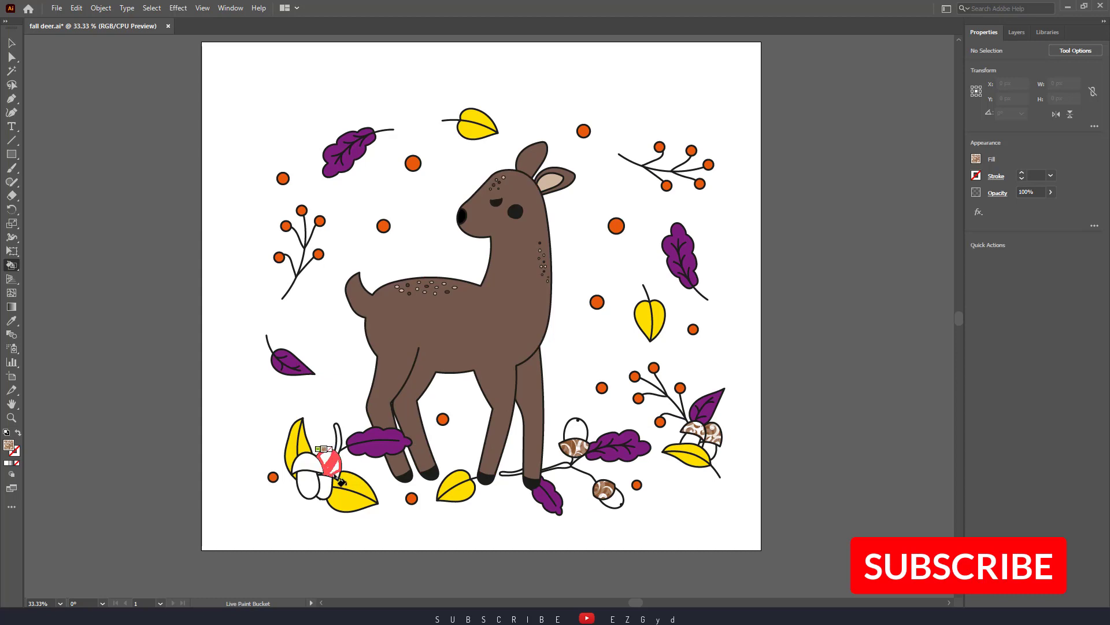
pyautogui.moveTo(306, 461)
pyautogui.mouseDown()
pyautogui.moveTo(293, 469)
pyautogui.moveTo(303, 470)
pyautogui.mouseUp()
pyautogui.hotkey('ctrl', 'z')
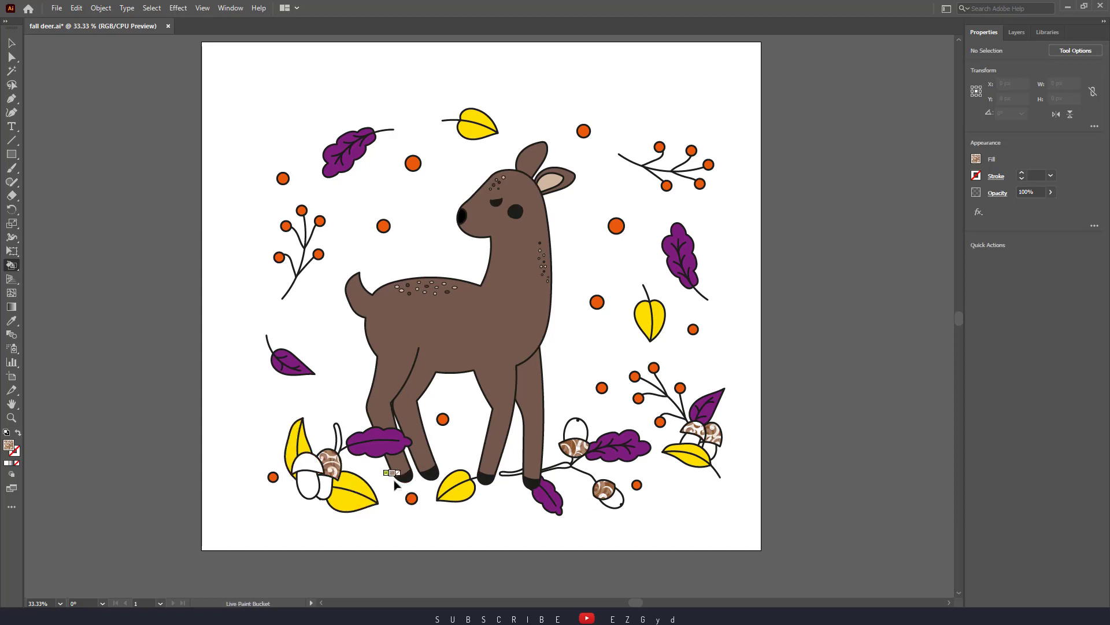
pyautogui.click(317, 470)
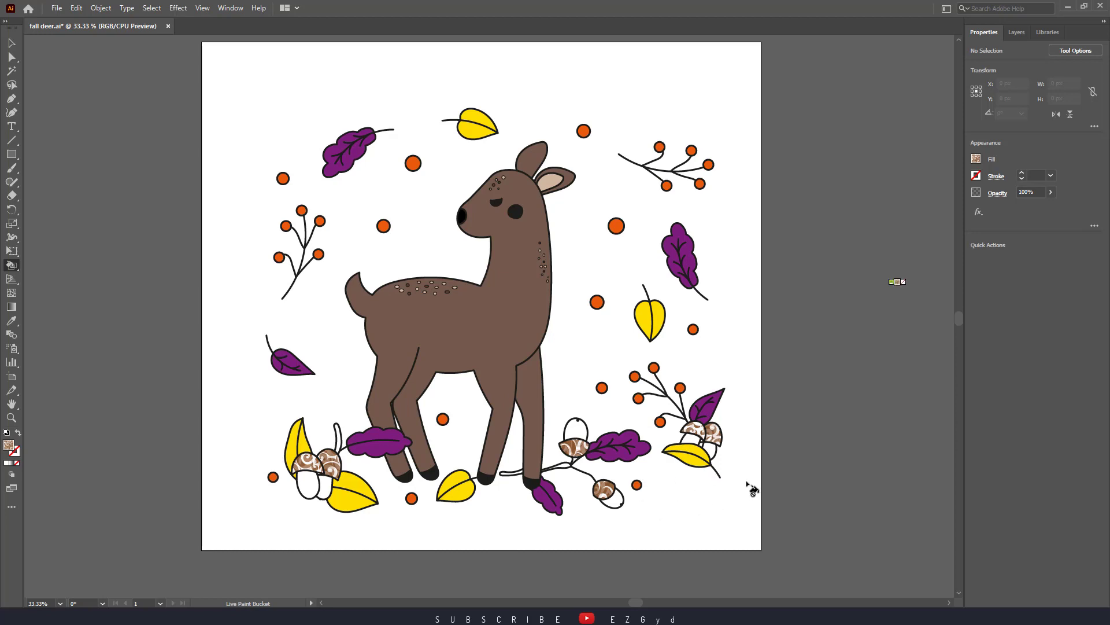
# Fill the acorn bodies below the patterned caps with light grey
pyautogui.click(976, 159)
pyautogui.click(854, 181)
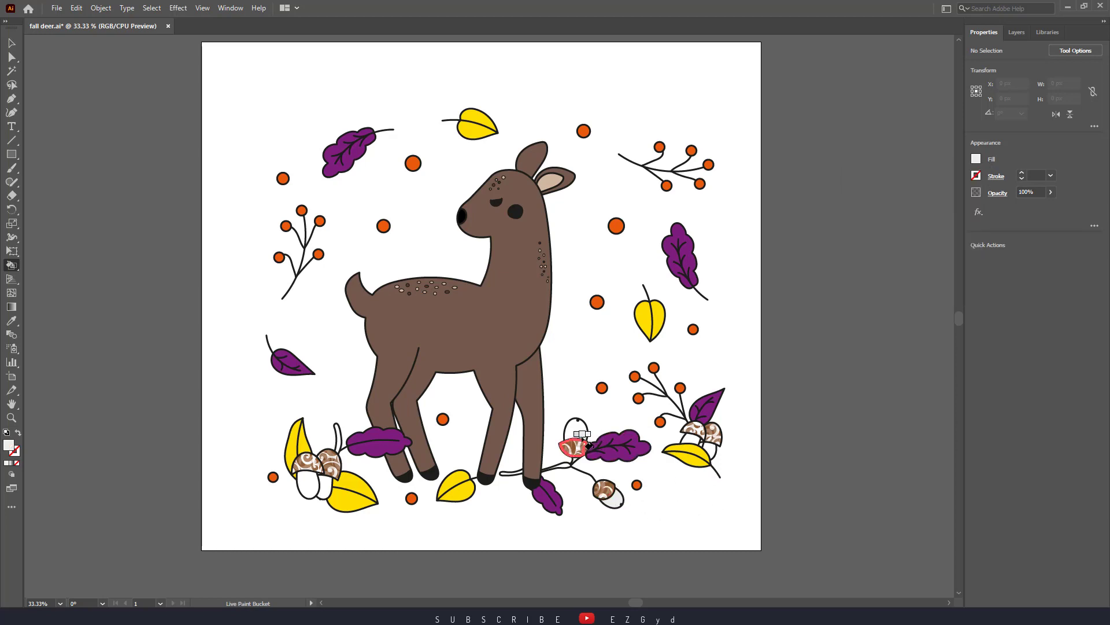
pyautogui.click(691, 440)
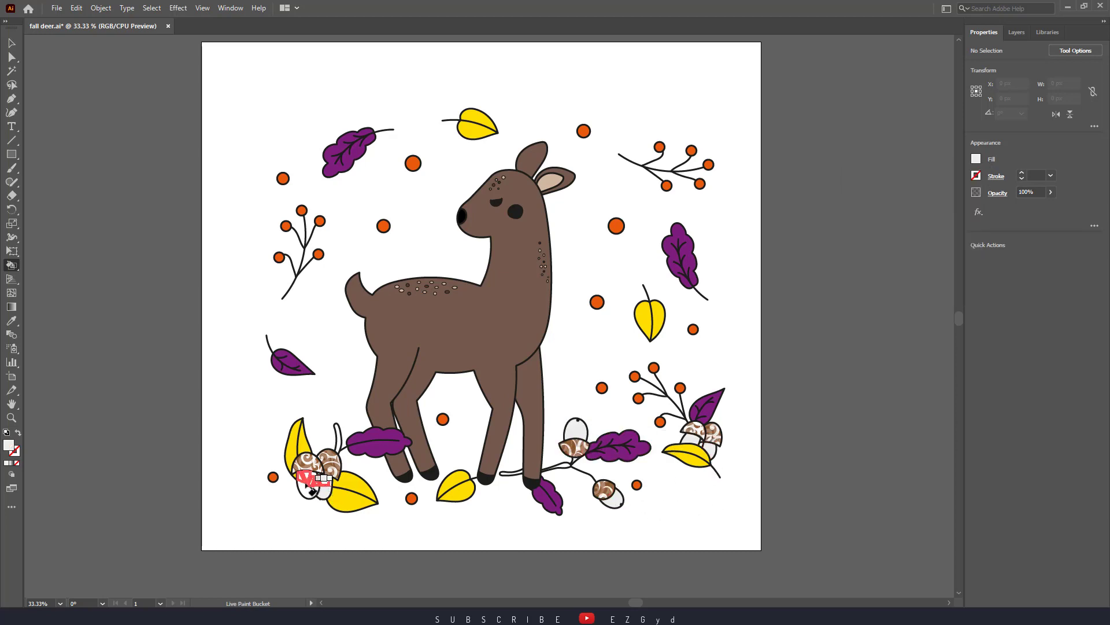
pyautogui.click(309, 486)
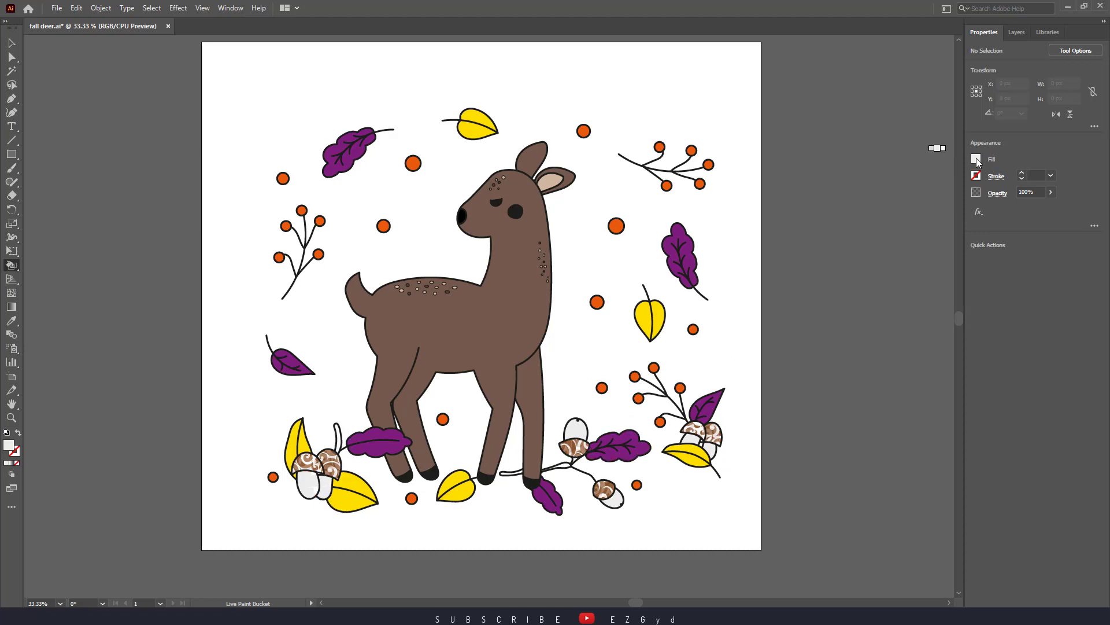
# Fill the acorn branch beside the front hooves and the curved stalk of the left acorns with dark brown
pyautogui.click(976, 159)
pyautogui.click(891, 216)
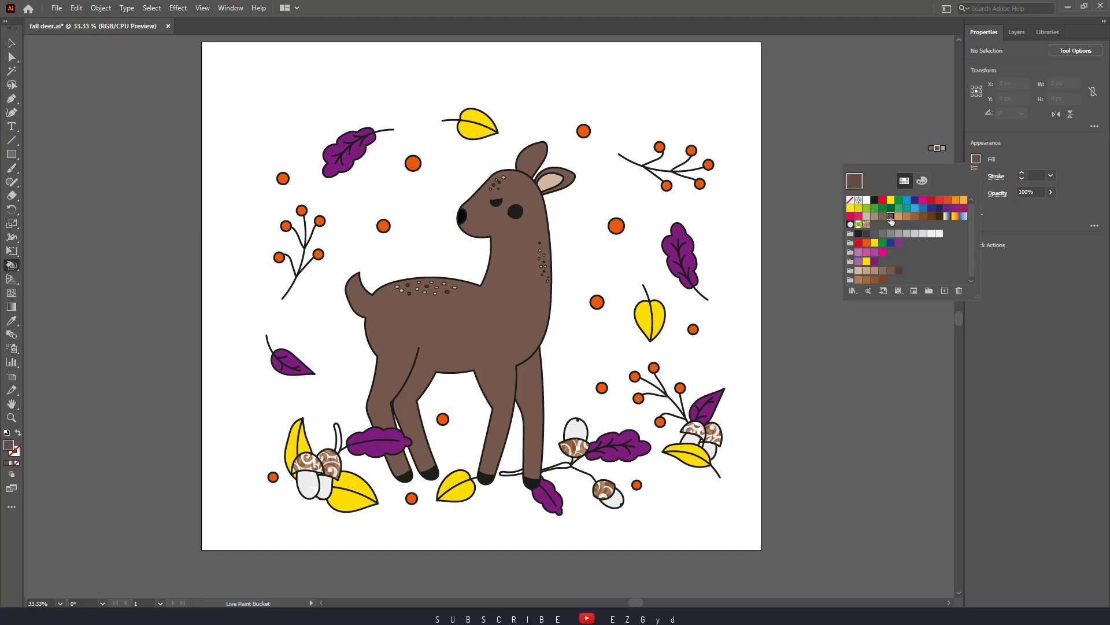
pyautogui.click(514, 474)
pyautogui.click(558, 464)
pyautogui.click(337, 435)
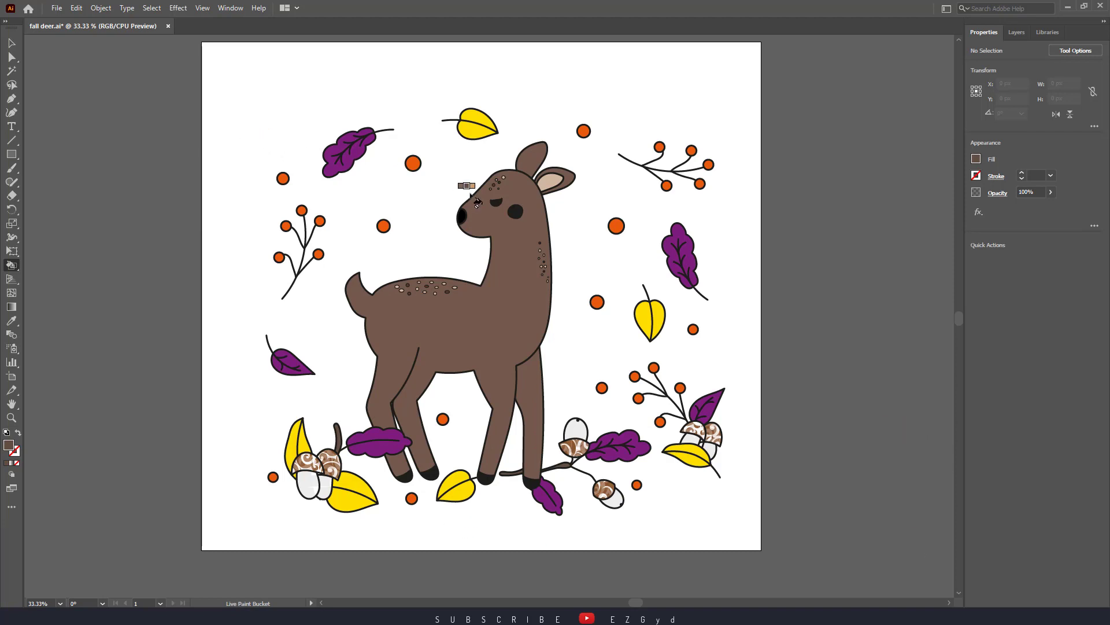
# Set the default Live Paint gap detection so that paint stops at Large Gaps
pyautogui.click(101, 8)
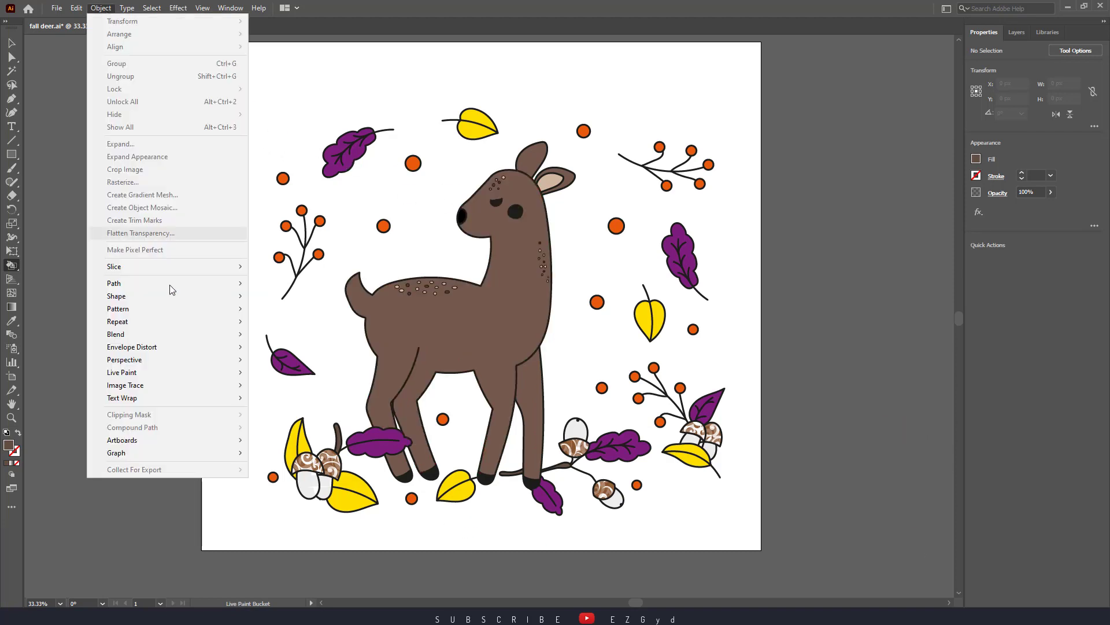
pyautogui.moveTo(180, 370)
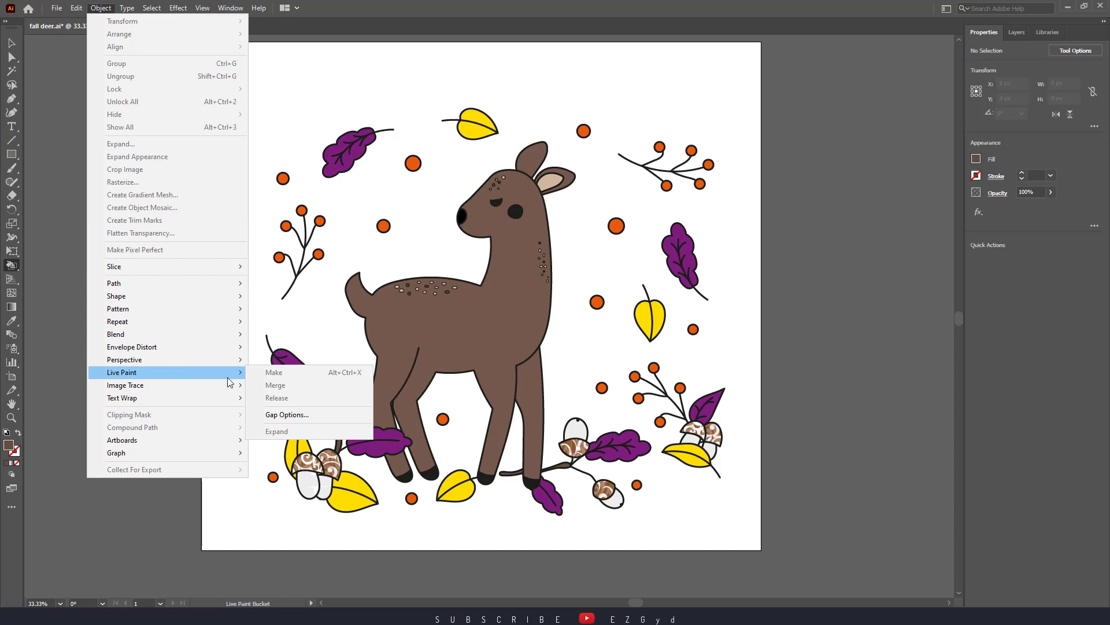
pyautogui.click(287, 414)
pyautogui.moveTo(595, 215)
pyautogui.mouseDown()
pyautogui.moveTo(717, 237)
pyautogui.moveTo(820, 218)
pyautogui.moveTo(833, 197)
pyautogui.mouseUp()
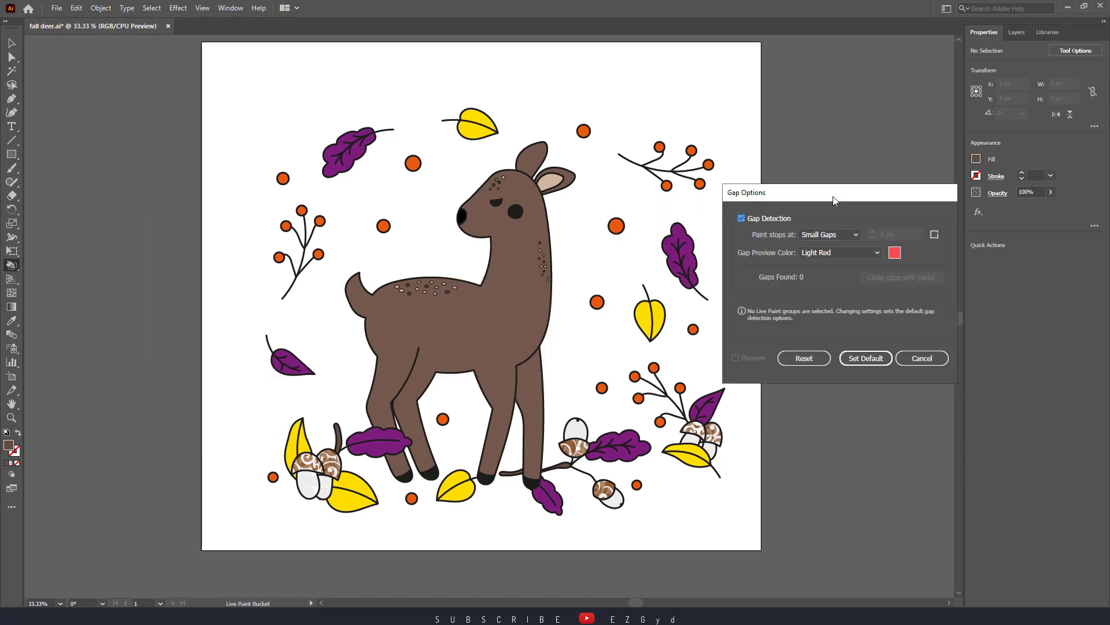
pyautogui.click(842, 235)
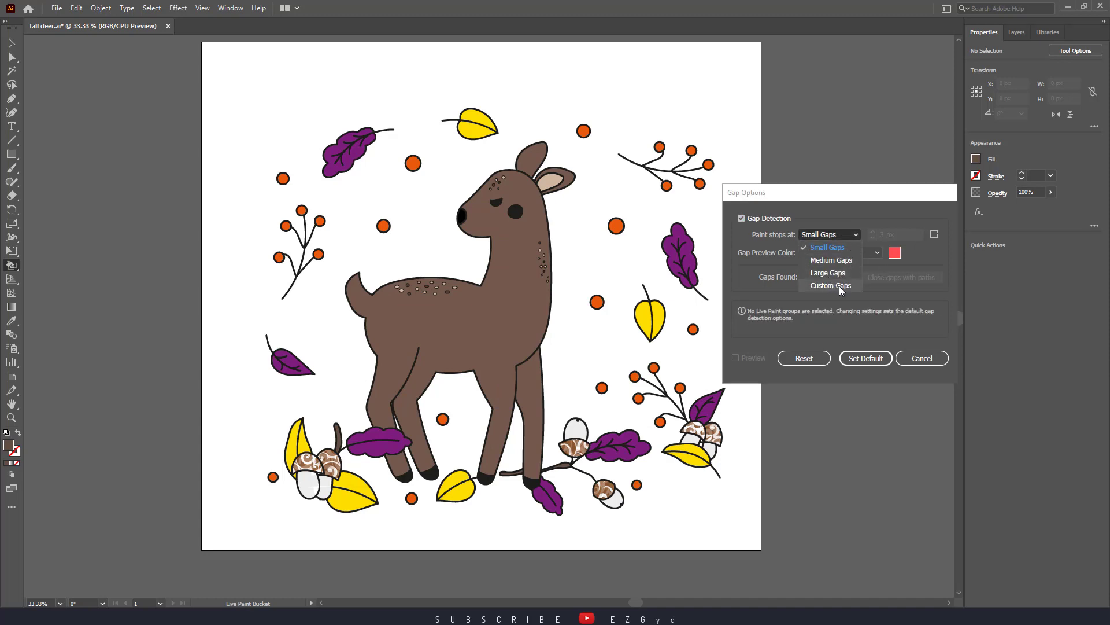
pyautogui.click(837, 274)
pyautogui.click(821, 235)
pyautogui.click(834, 269)
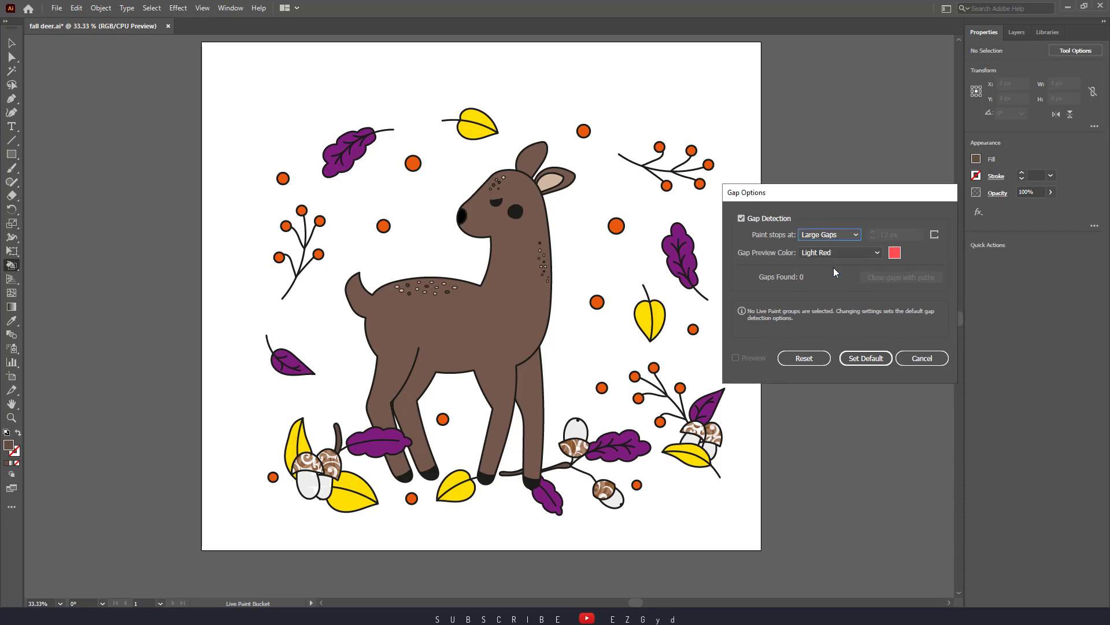
pyautogui.click(874, 360)
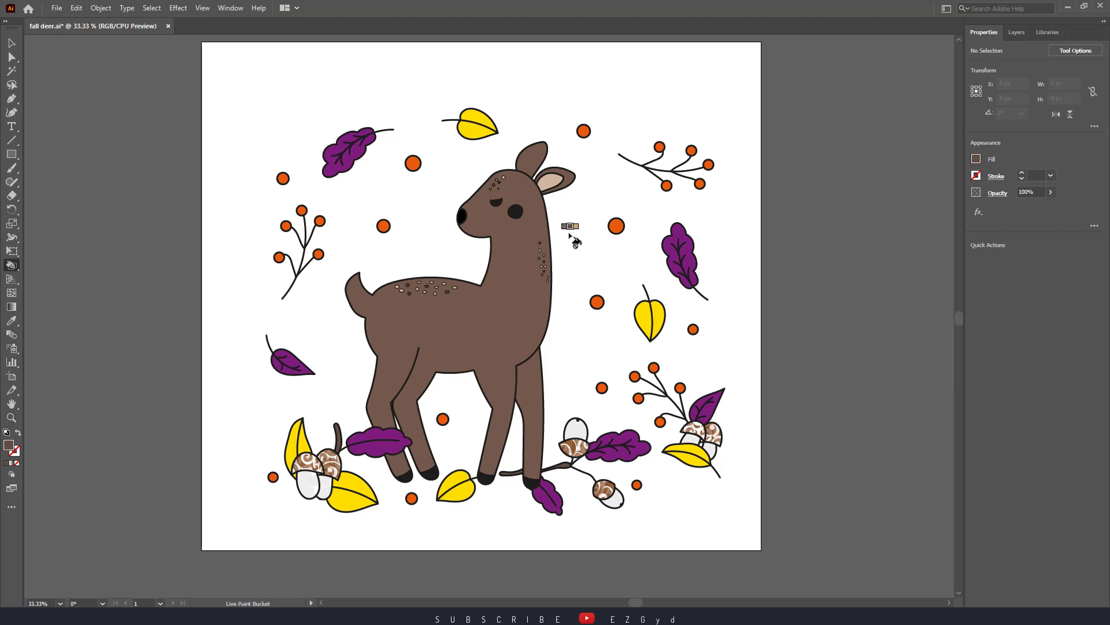